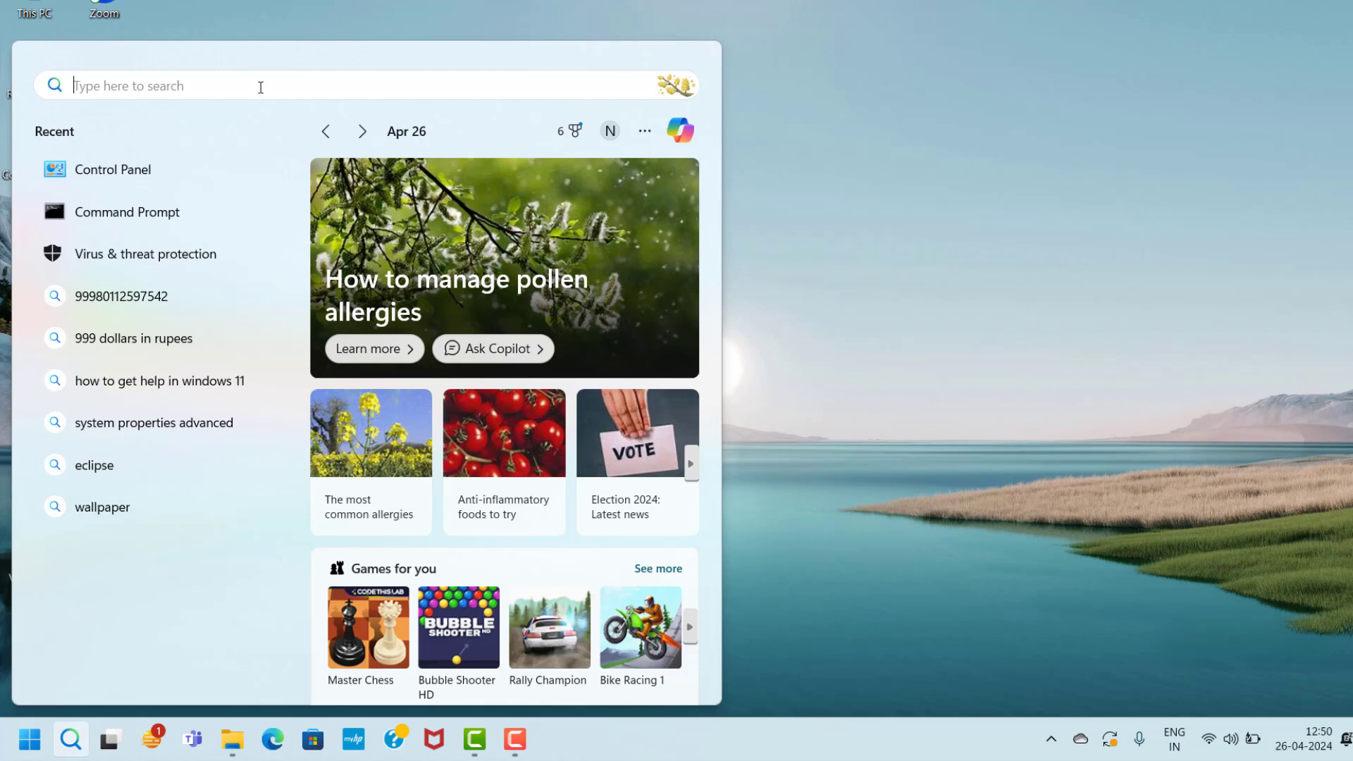
Search Windows for cmd and run Command Prompt as administrator
{"action": "type", "text": "cmd"}
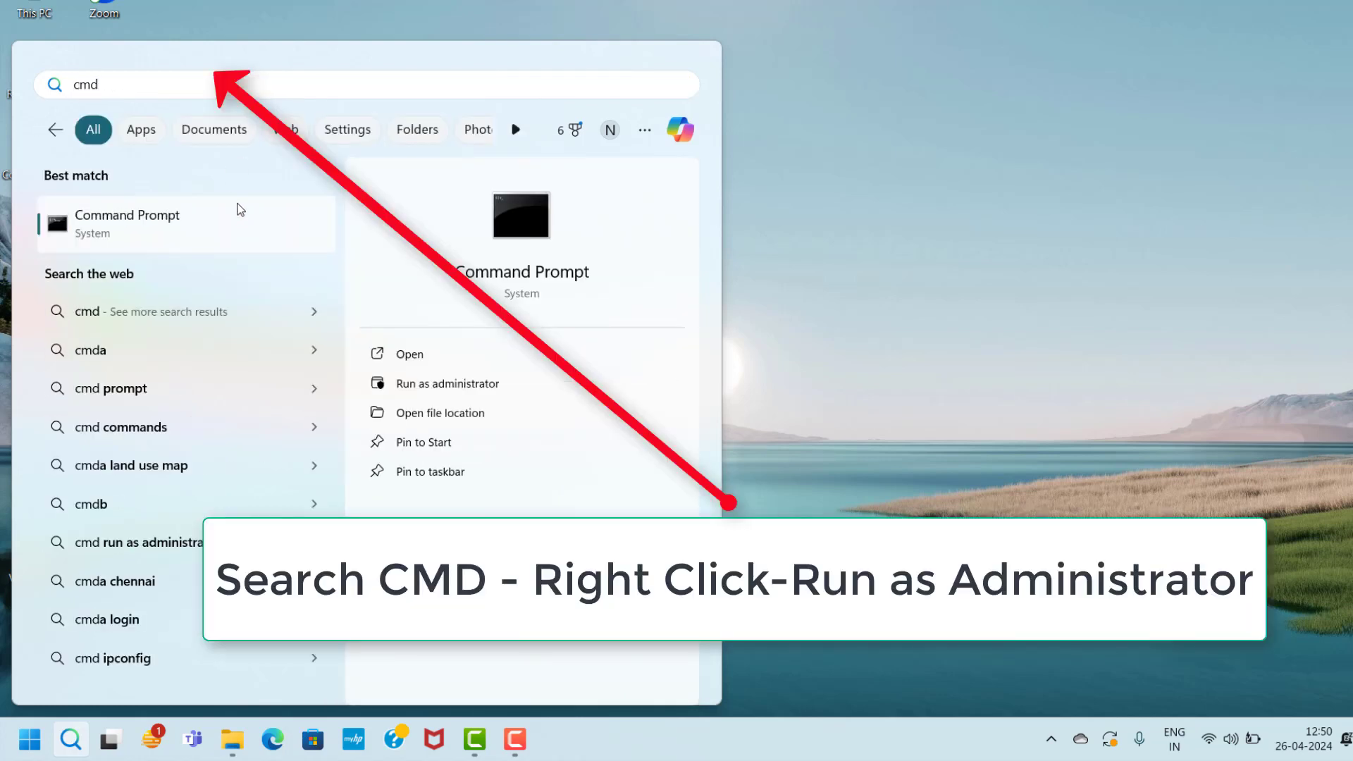
{"action": "right_click", "coordinate": [241, 229]}
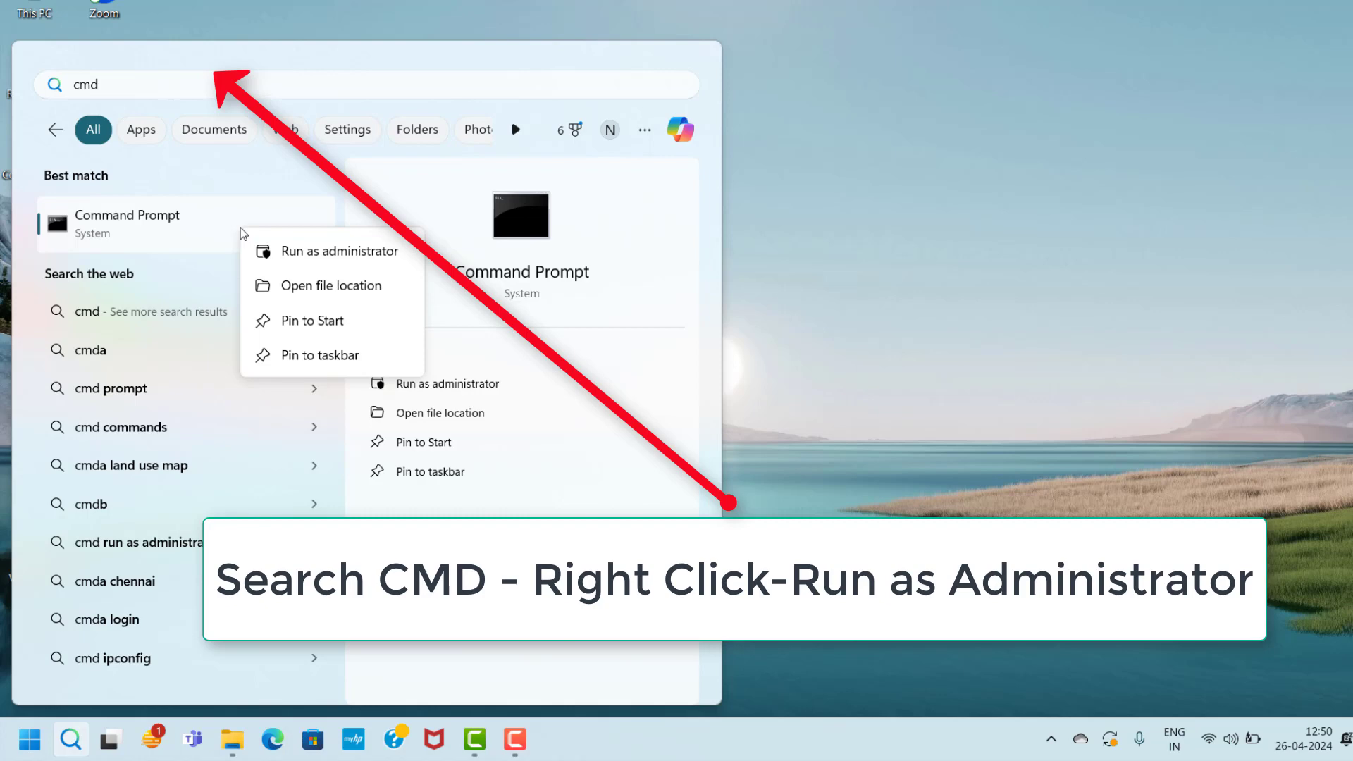
{"action": "left_click", "coordinate": [331, 258]}
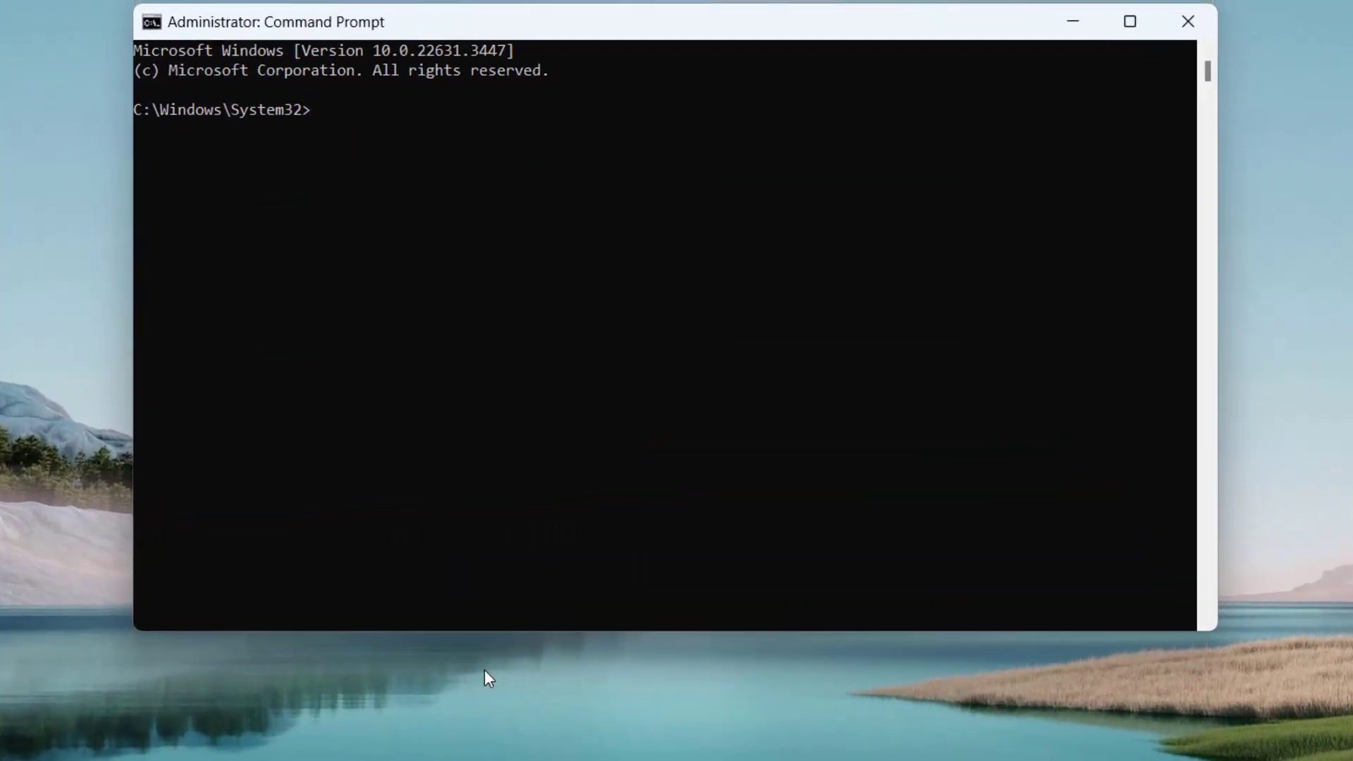
Flush the DNS resolver cache by running ipconfig /flushdns
{"action": "type", "text": "ipc"}
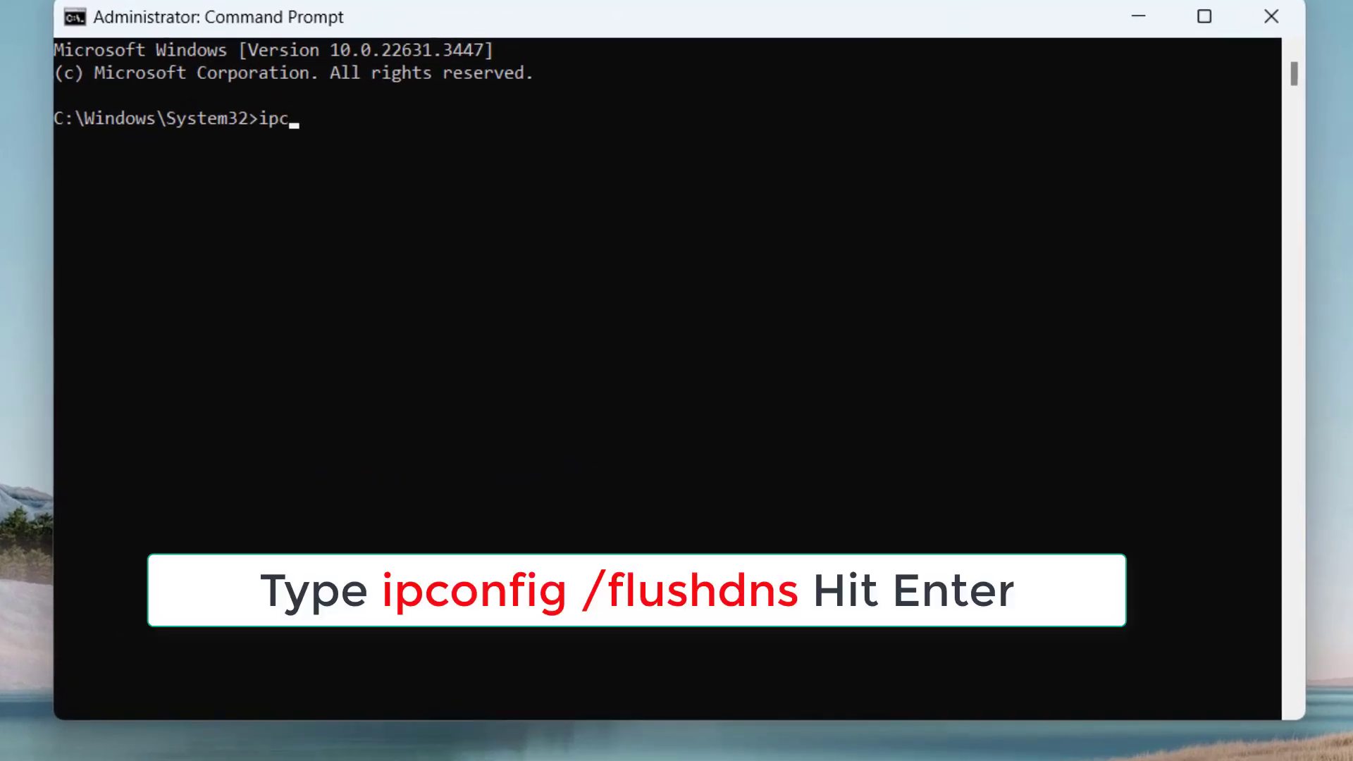
{"action": "type", "text": "onfig /flushdns"}
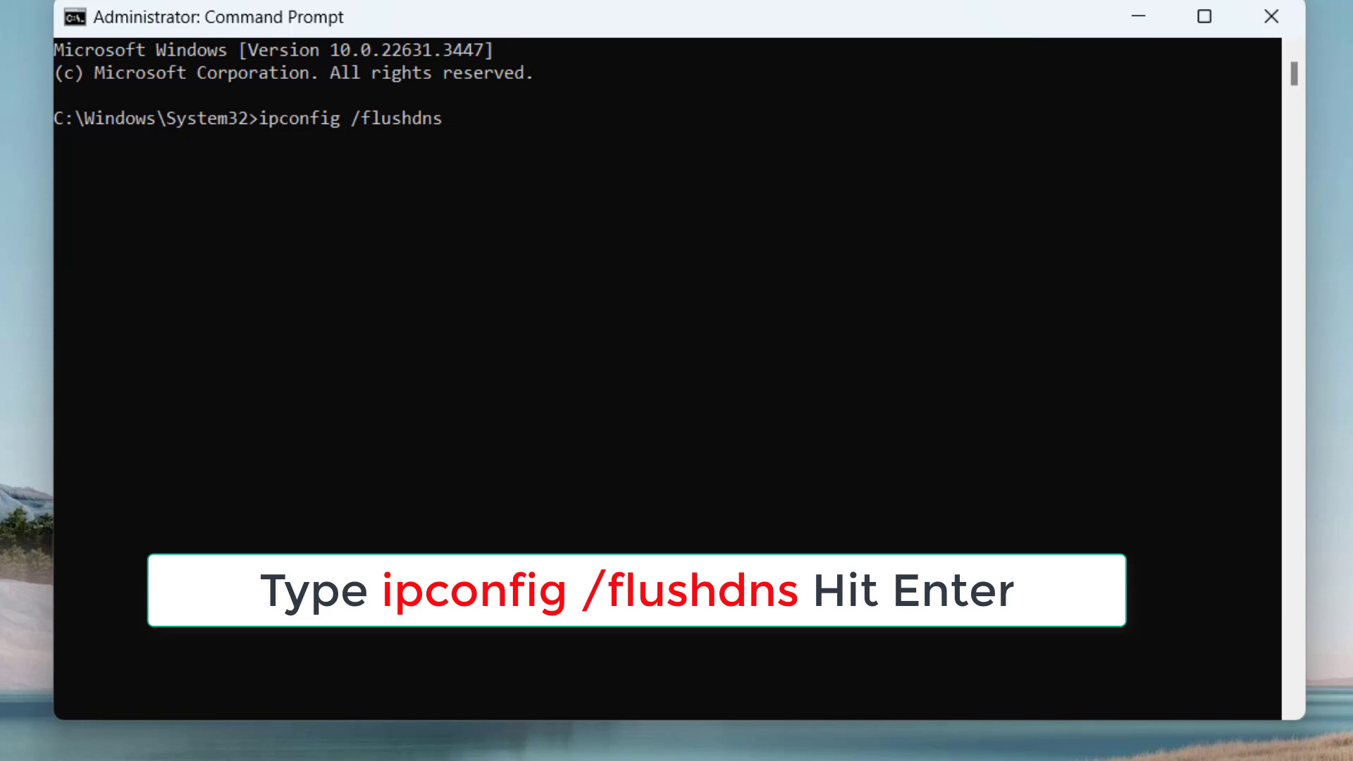
{"action": "key", "text": "Return"}
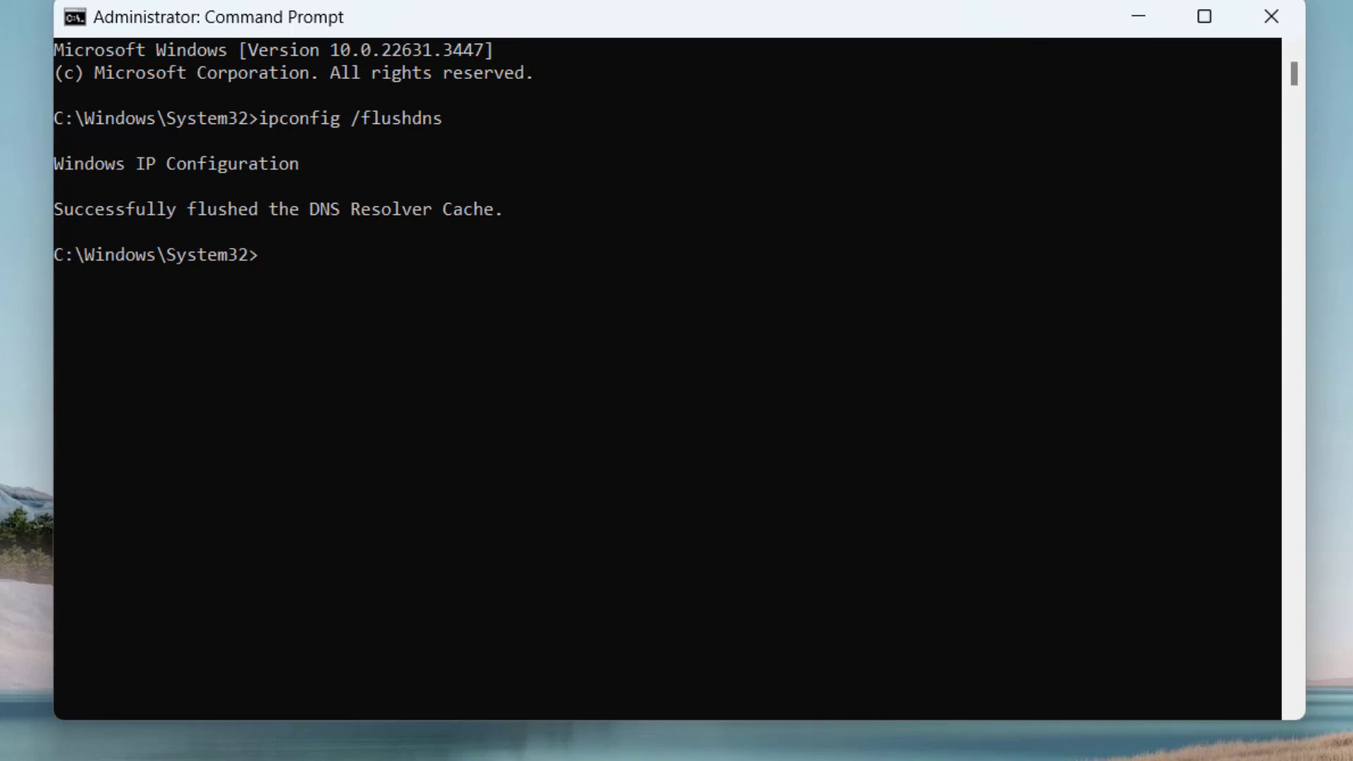
Renew the network adapters' IP configuration by running ipconfig /renew
{"action": "type", "text": "ip"}
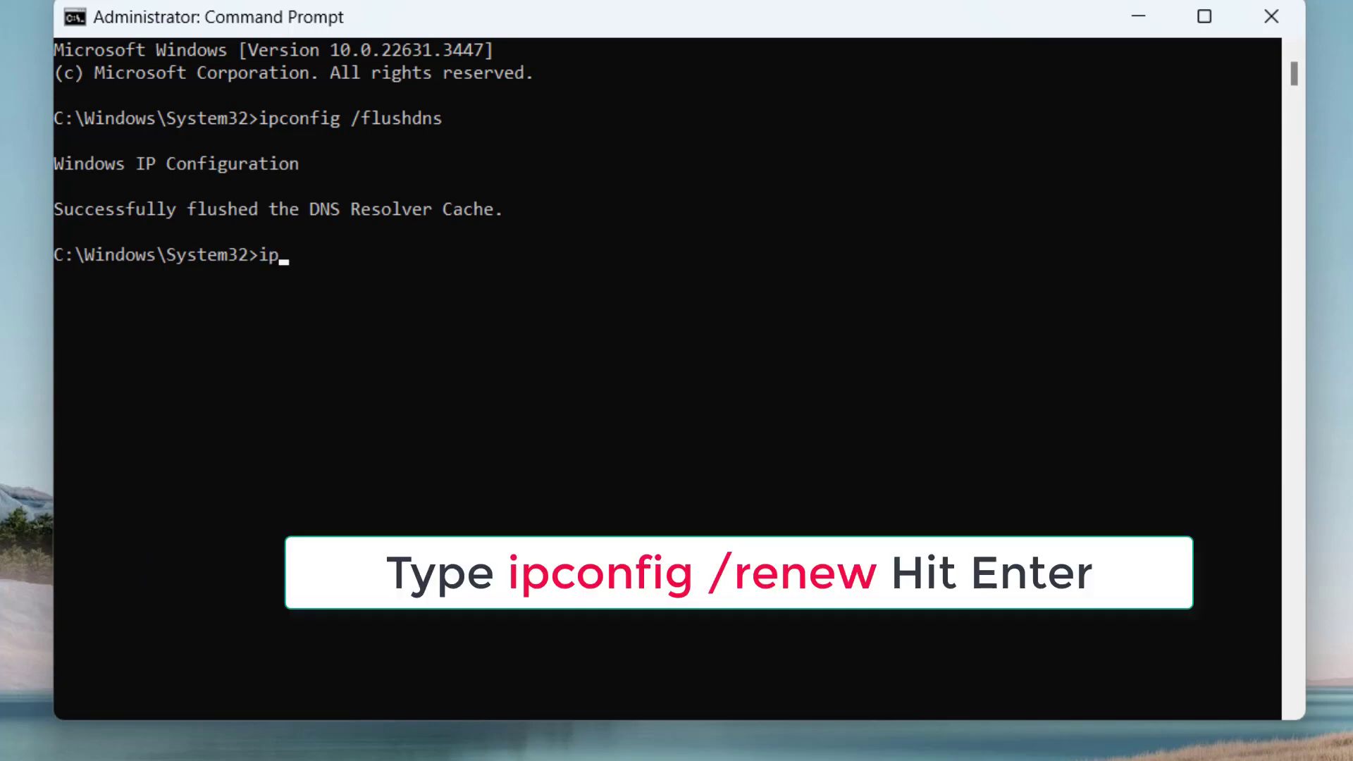
{"action": "type", "text": "config /renew"}
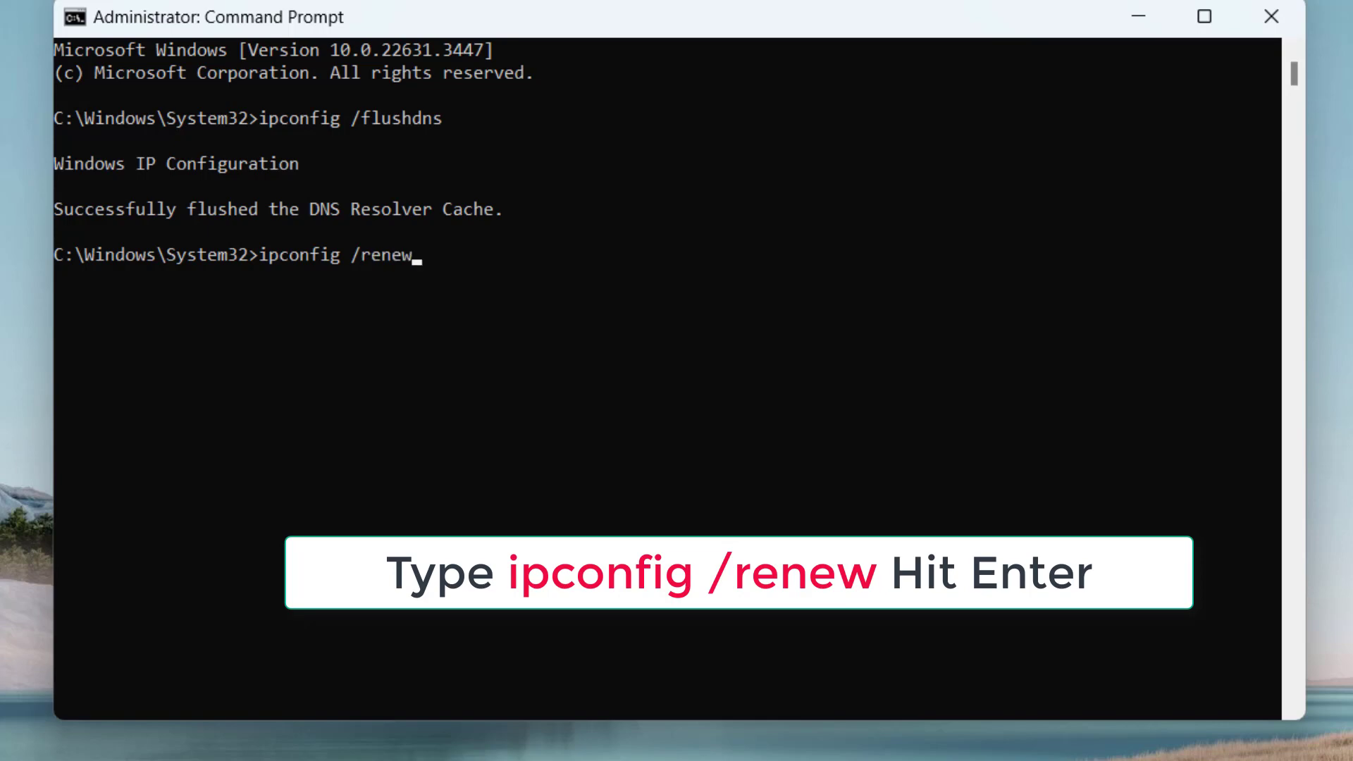
{"action": "key", "text": "Return"}
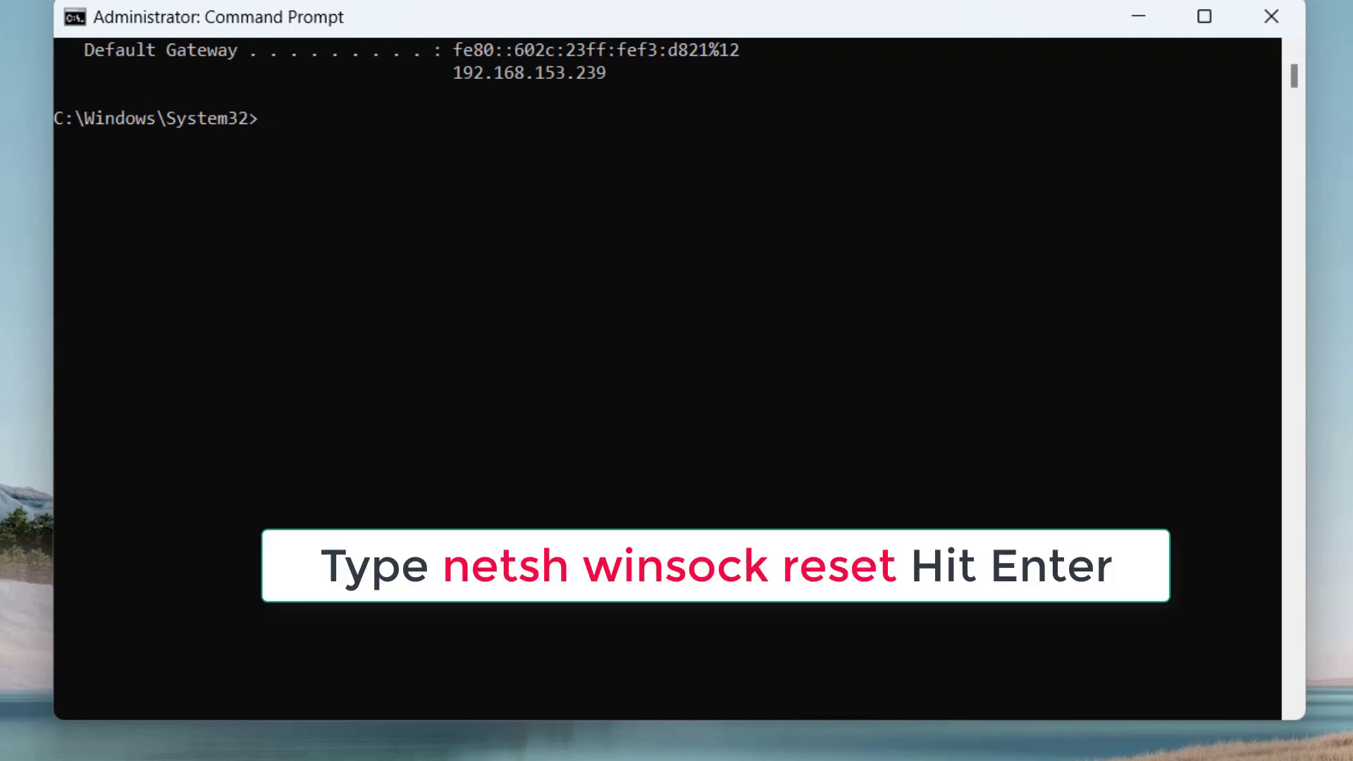
Reset the Winsock catalog by running netsh winsock reset
{"action": "type", "text": "netsh winsock "}
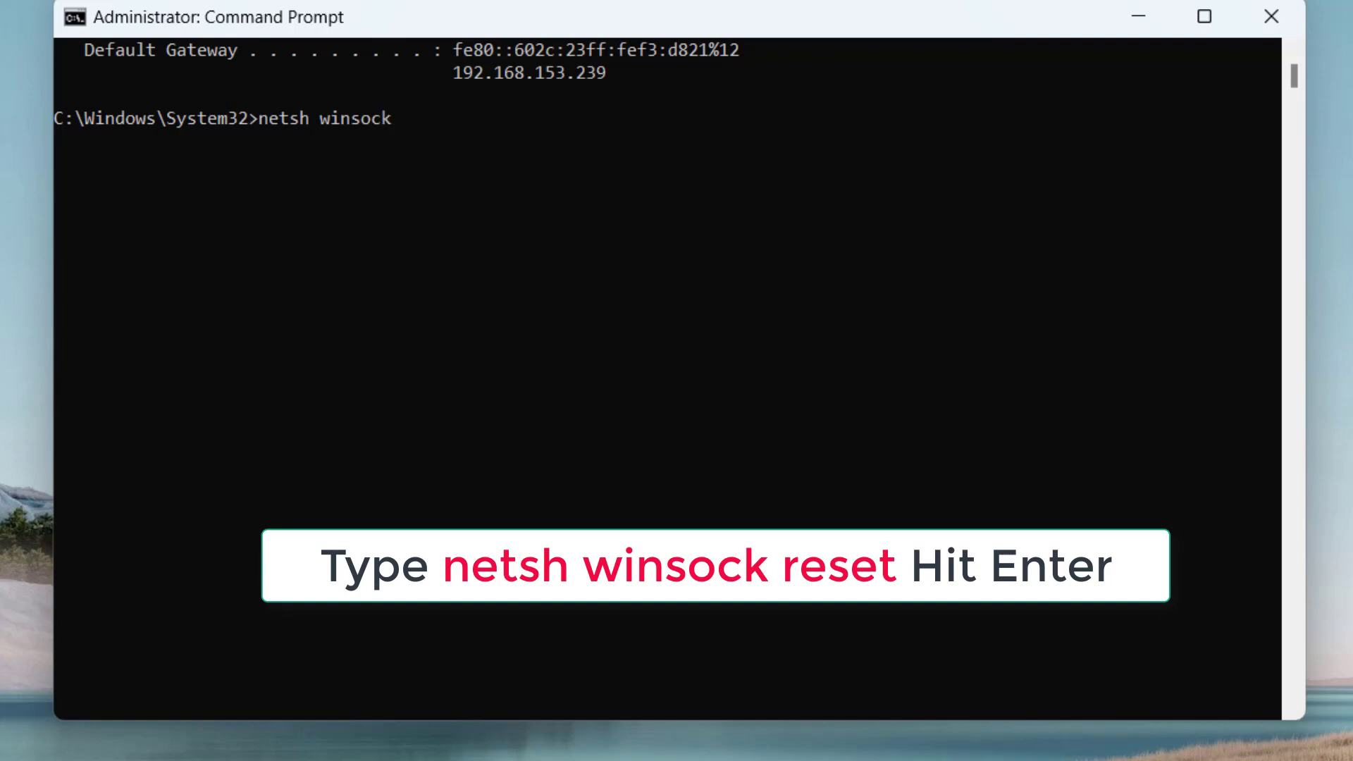
{"action": "type", "text": "reset"}
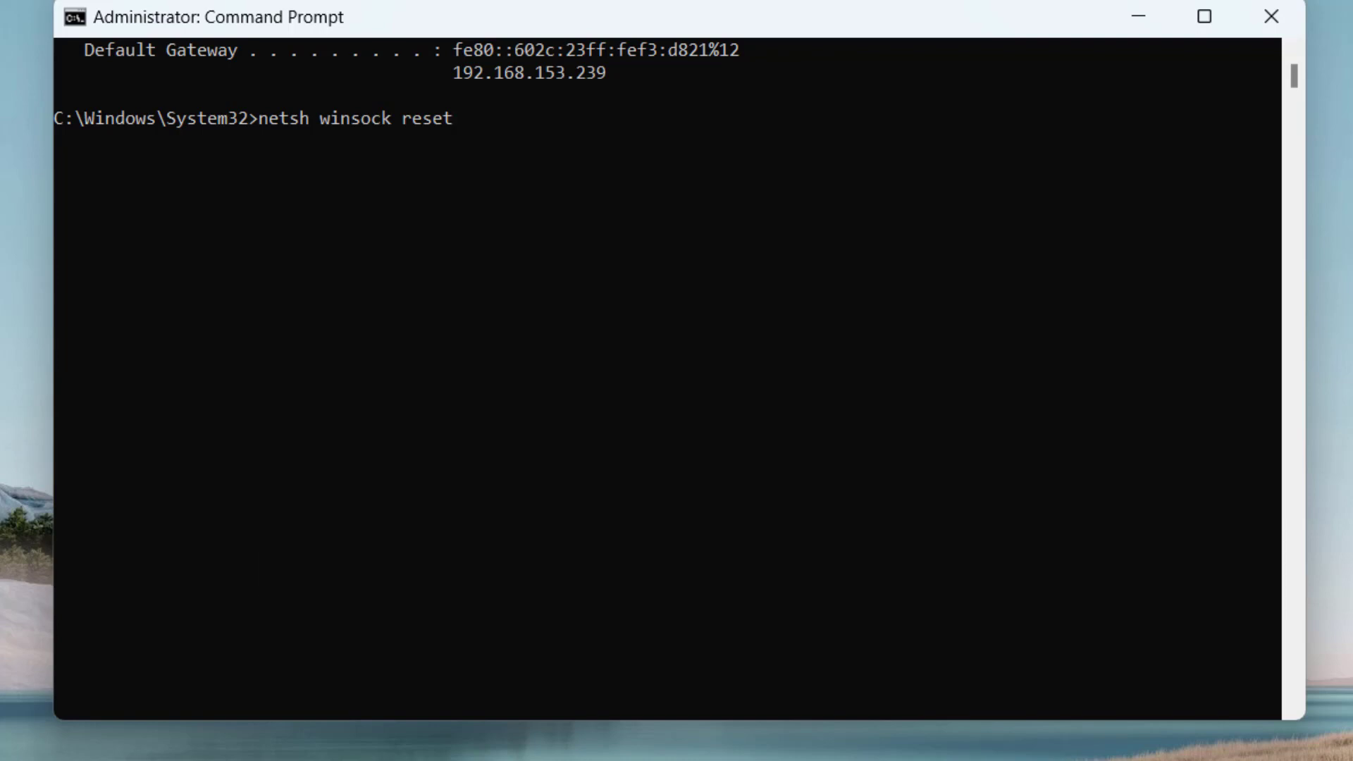
{"action": "key", "text": "Return"}
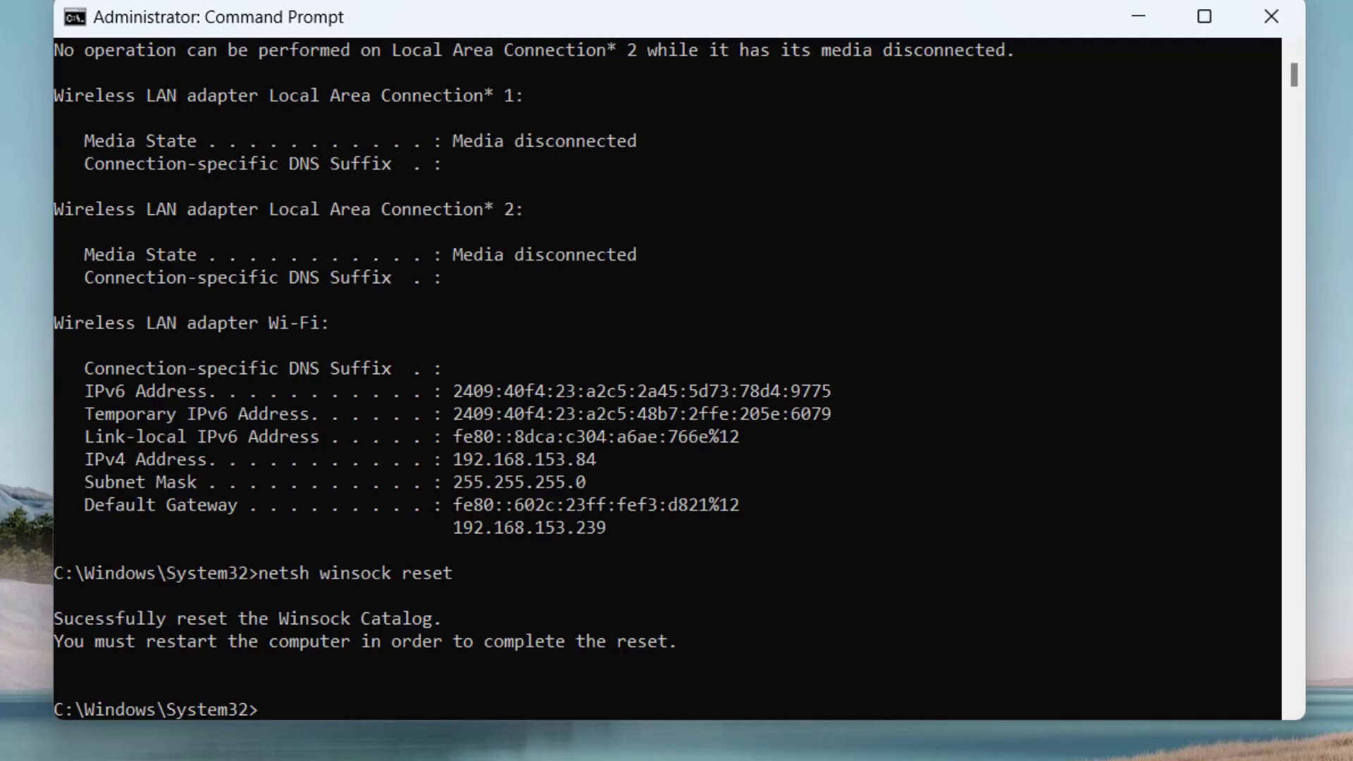
Close the Command Prompt session with the exit command
{"action": "scroll", "coordinate": [667, 381], "scroll_direction": "down", "scroll_amount": 4}
{"action": "scroll", "coordinate": [667, 381], "scroll_direction": "down", "scroll_amount": 4}
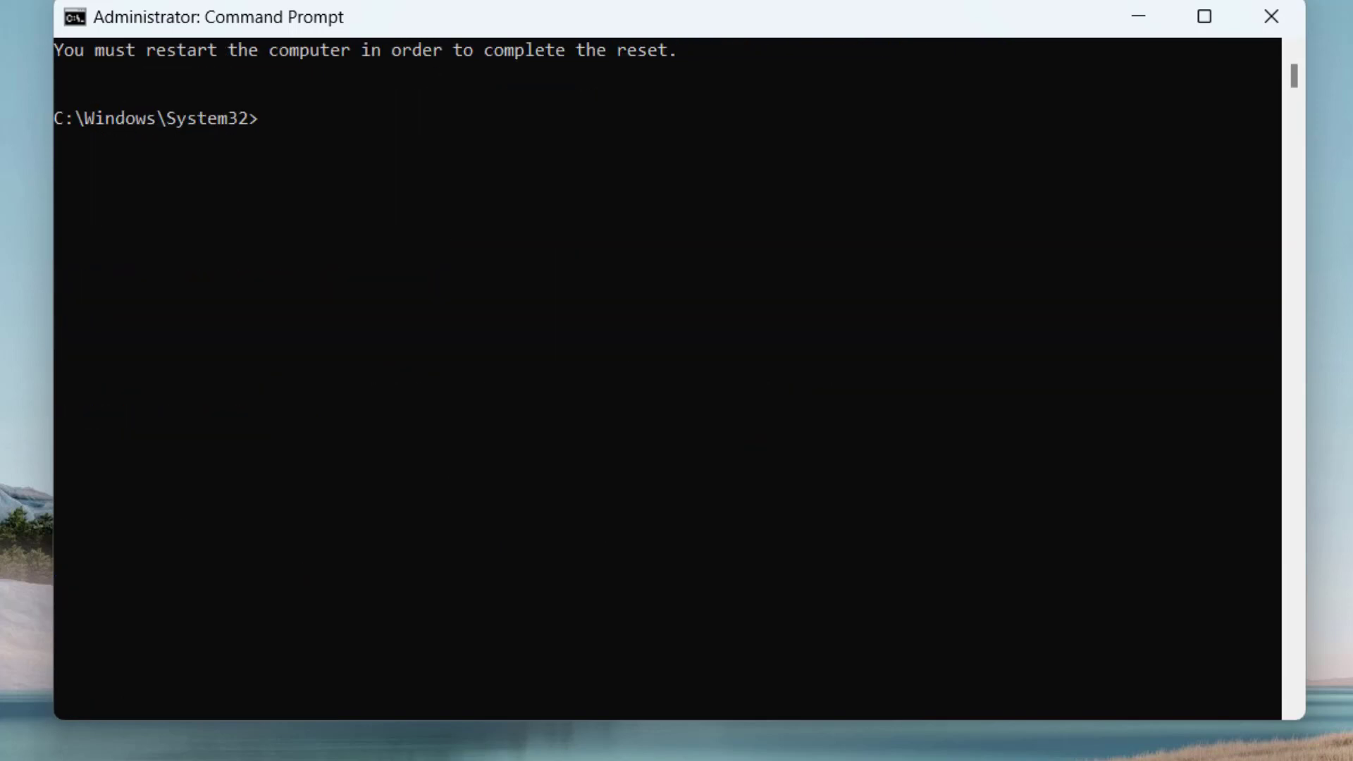
{"action": "type", "text": "exit"}
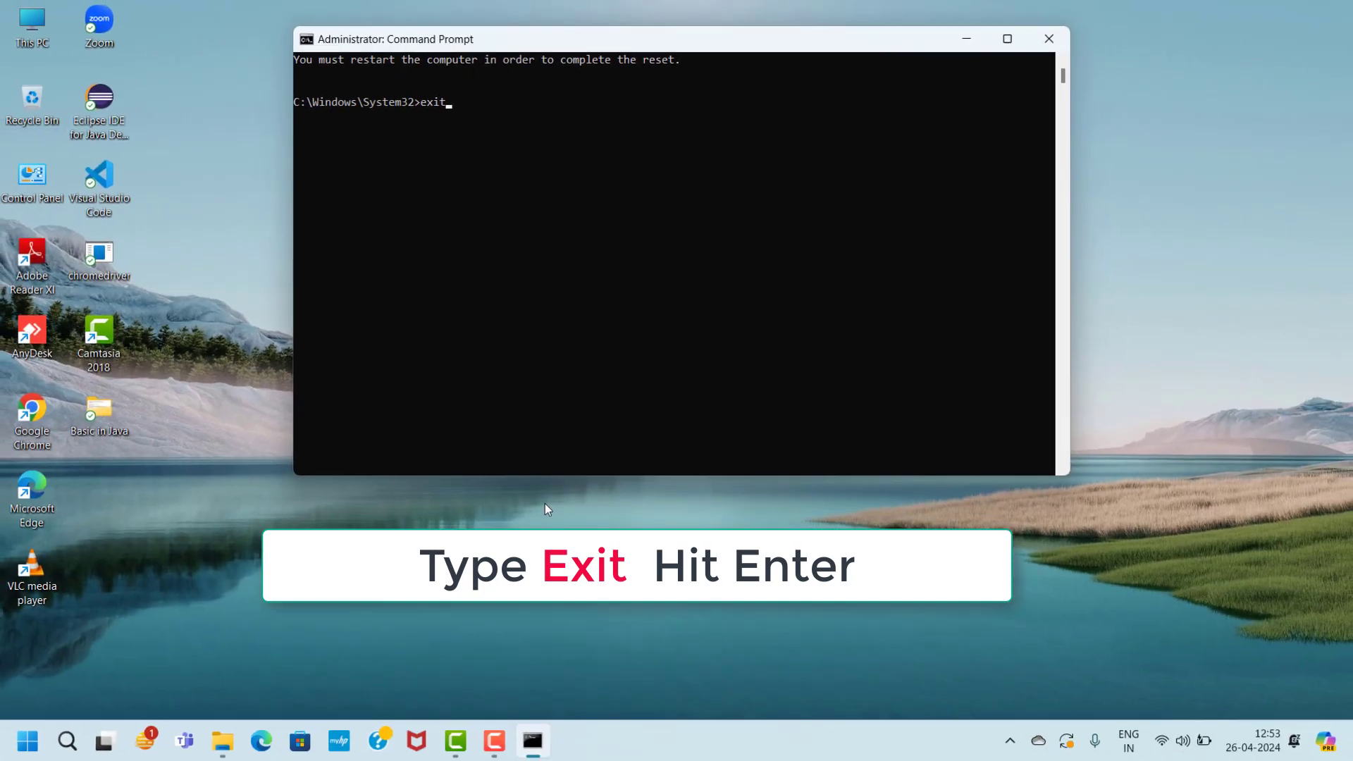
{"action": "key", "text": "Return"}
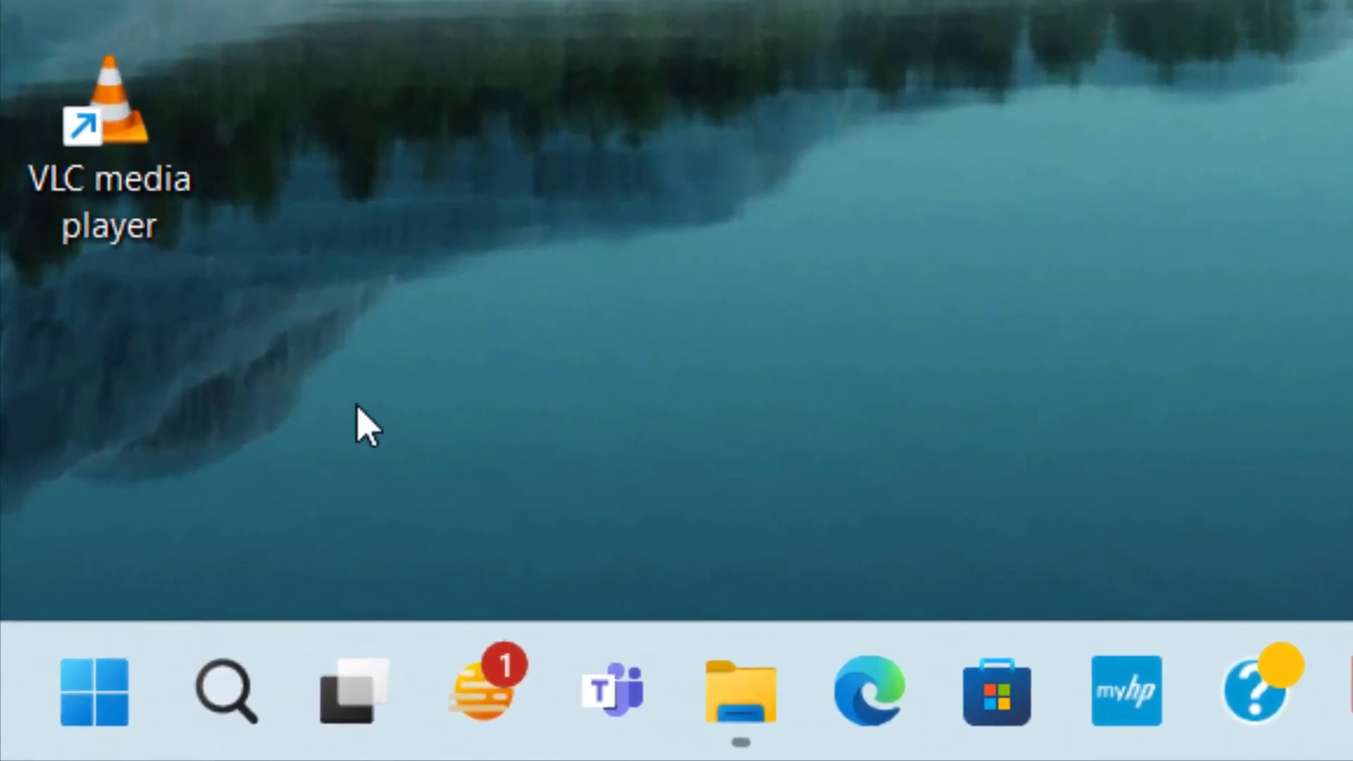
Find and open Control Panel through Windows search and set its view to Category
{"action": "left_click", "coordinate": [227, 675]}
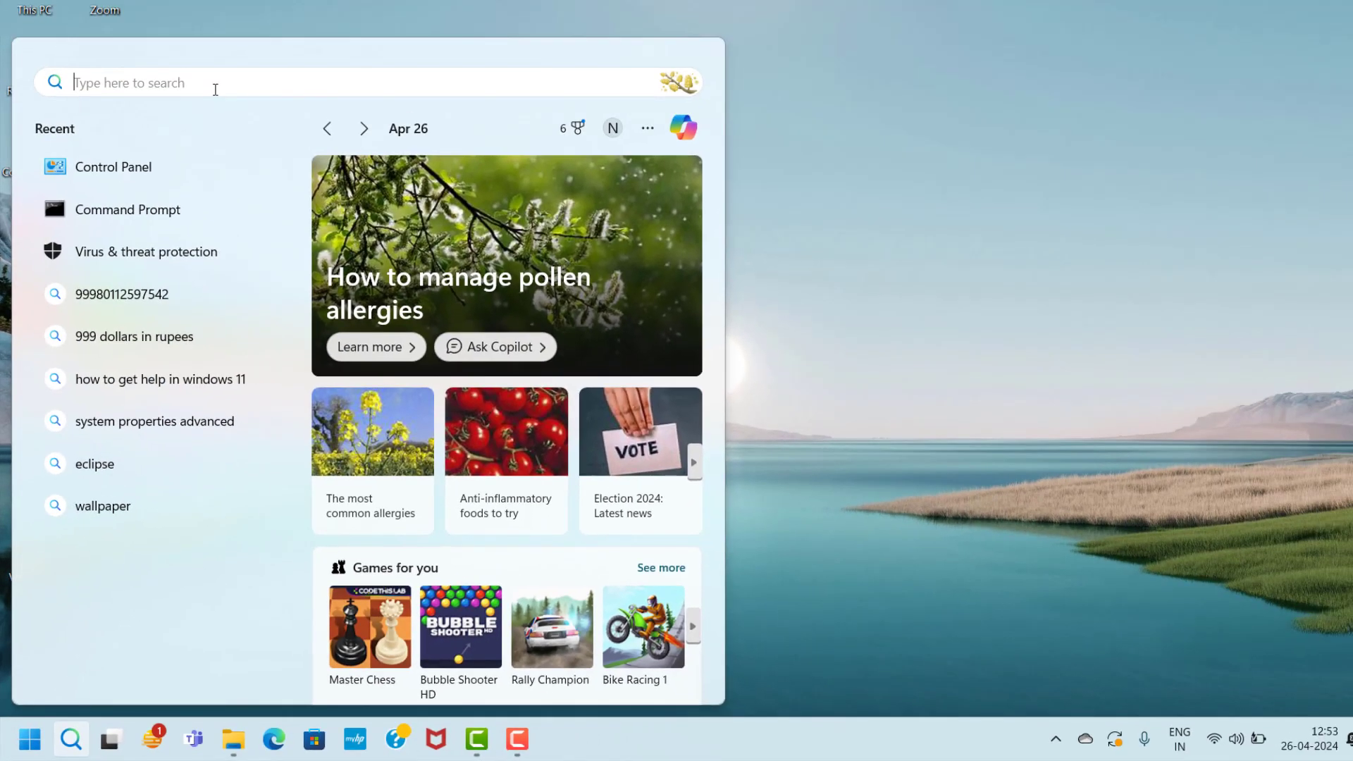
{"action": "type", "text": "c"}
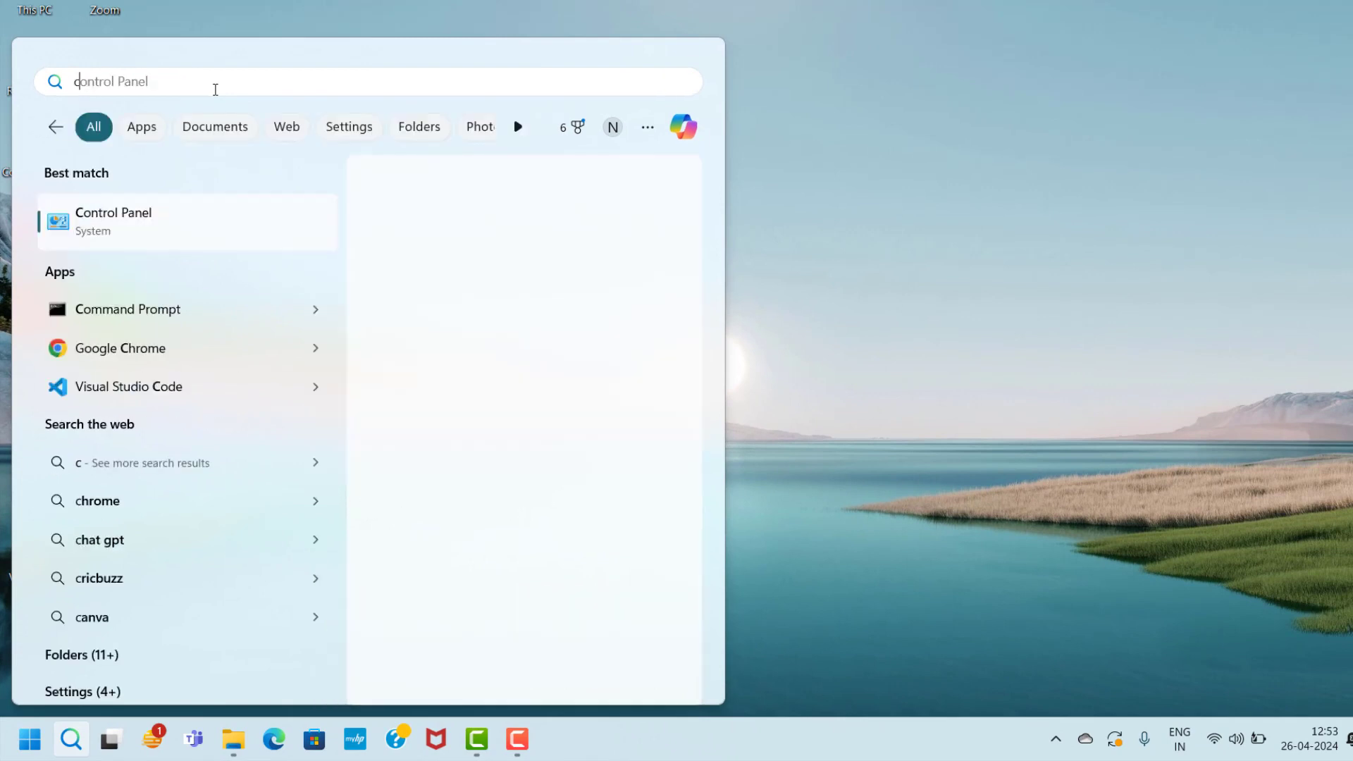
{"action": "type", "text": "on"}
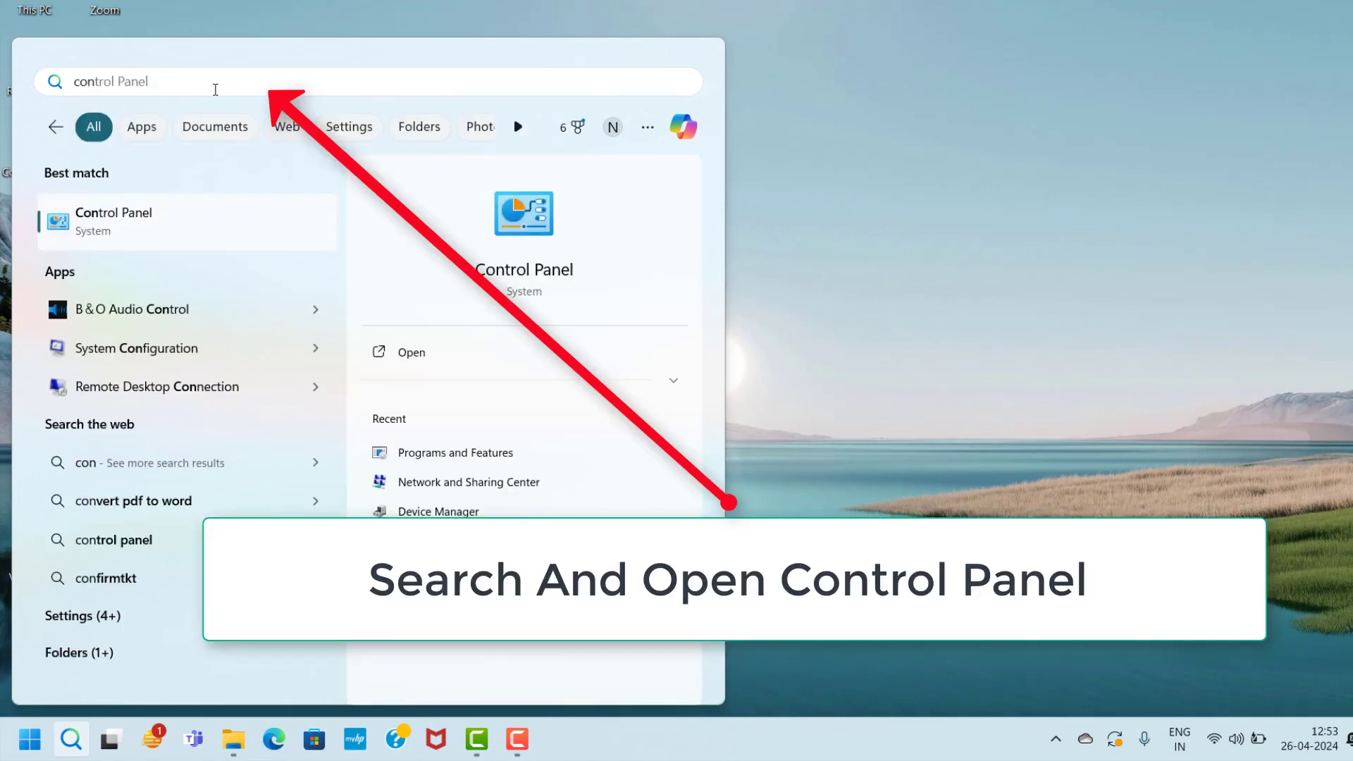
{"action": "type", "text": "tr"}
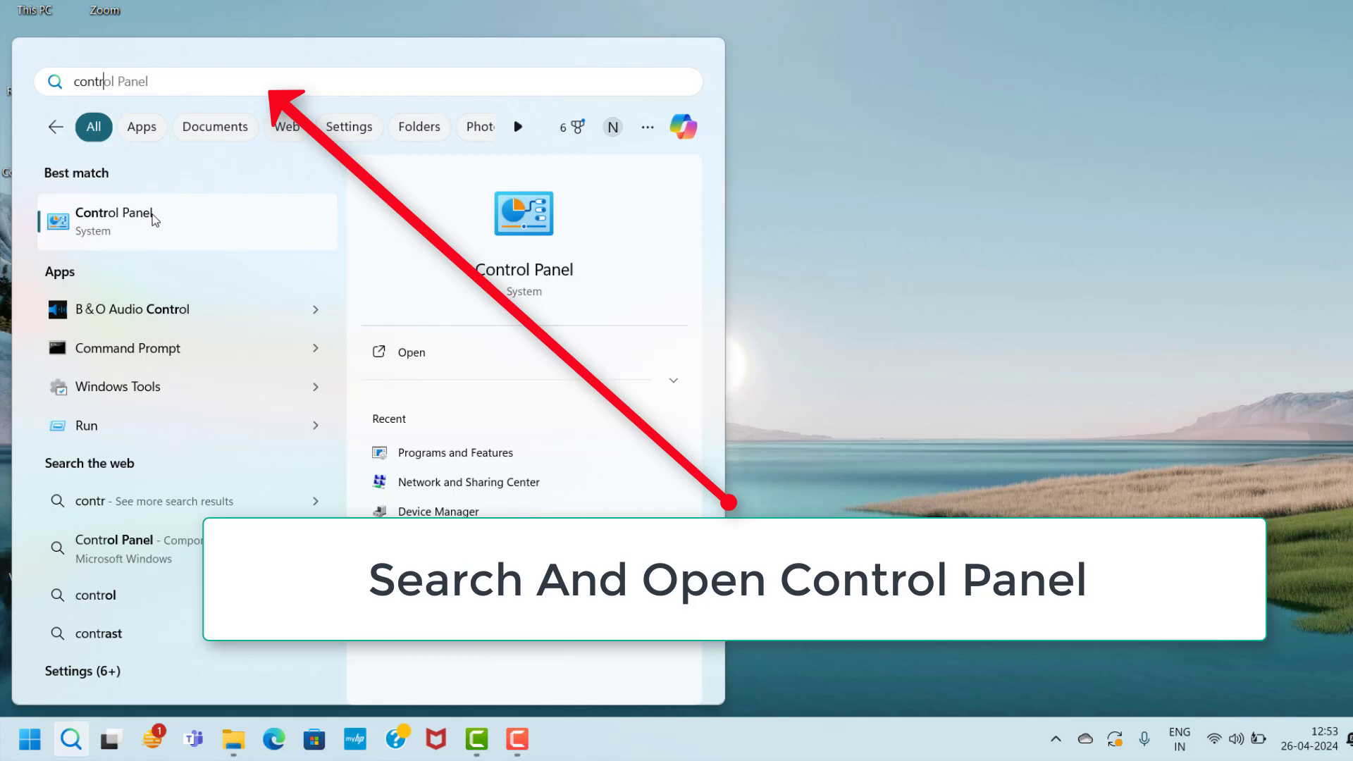
{"action": "left_click", "coordinate": [153, 220]}
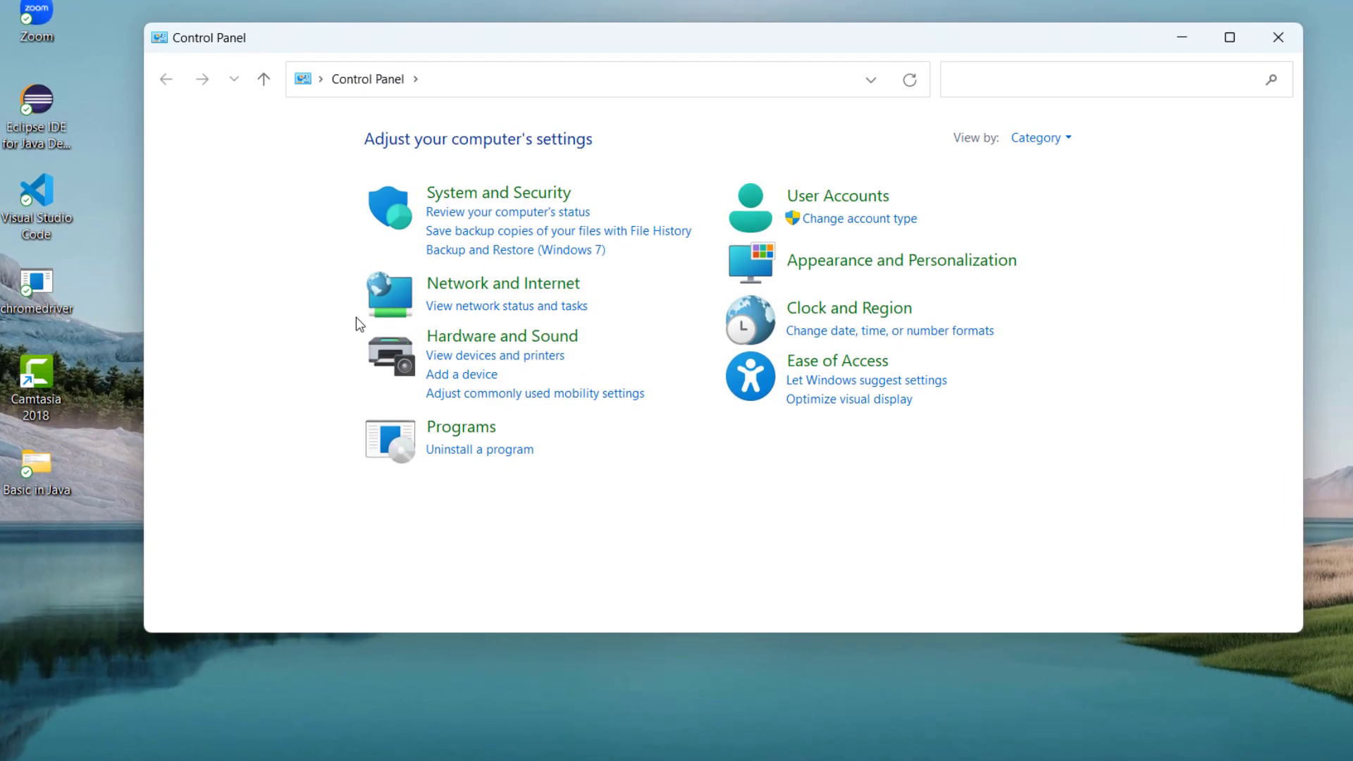
{"action": "left_click", "coordinate": [1055, 141]}
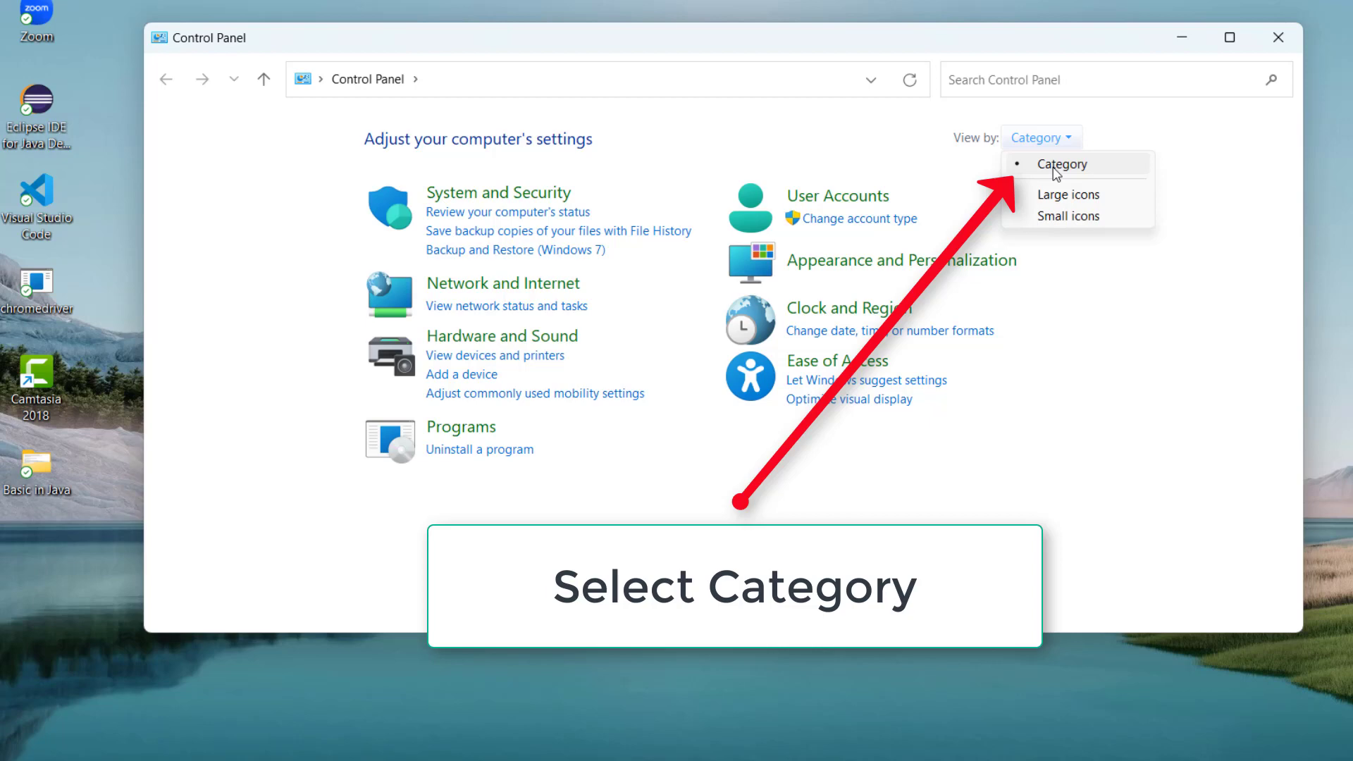
{"action": "left_click", "coordinate": [1054, 170]}
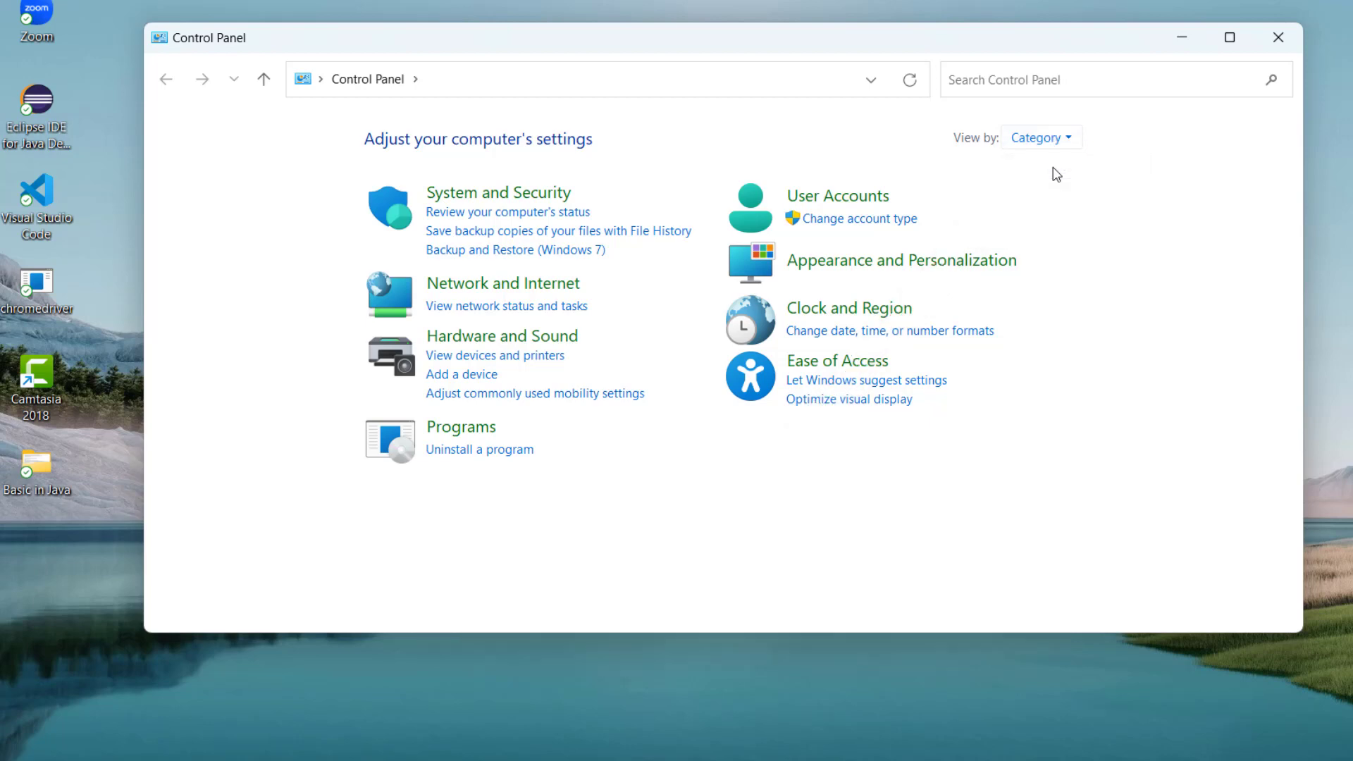
Go to the adapter settings of the Network and Sharing Center and open the Wi-Fi connection's properties
{"action": "left_click", "coordinate": [569, 286]}
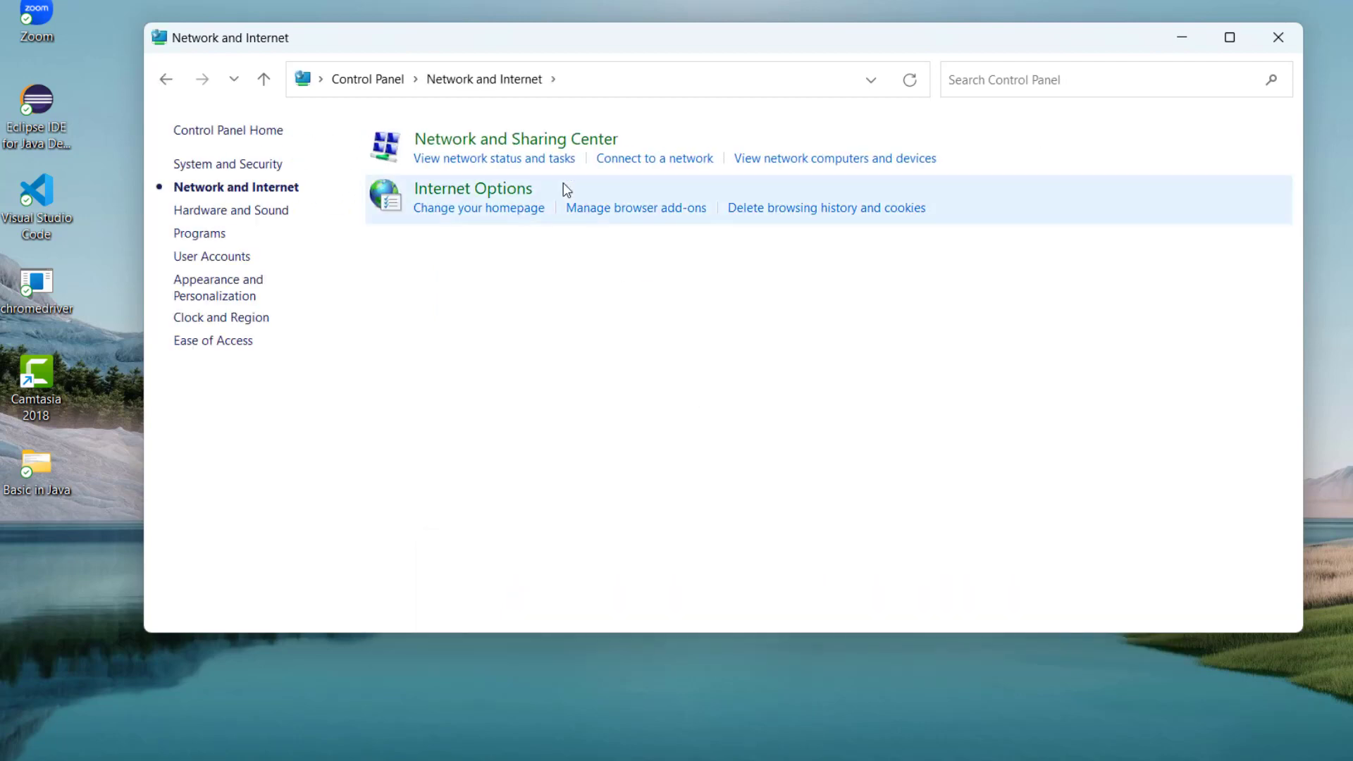
{"action": "left_click", "coordinate": [582, 144]}
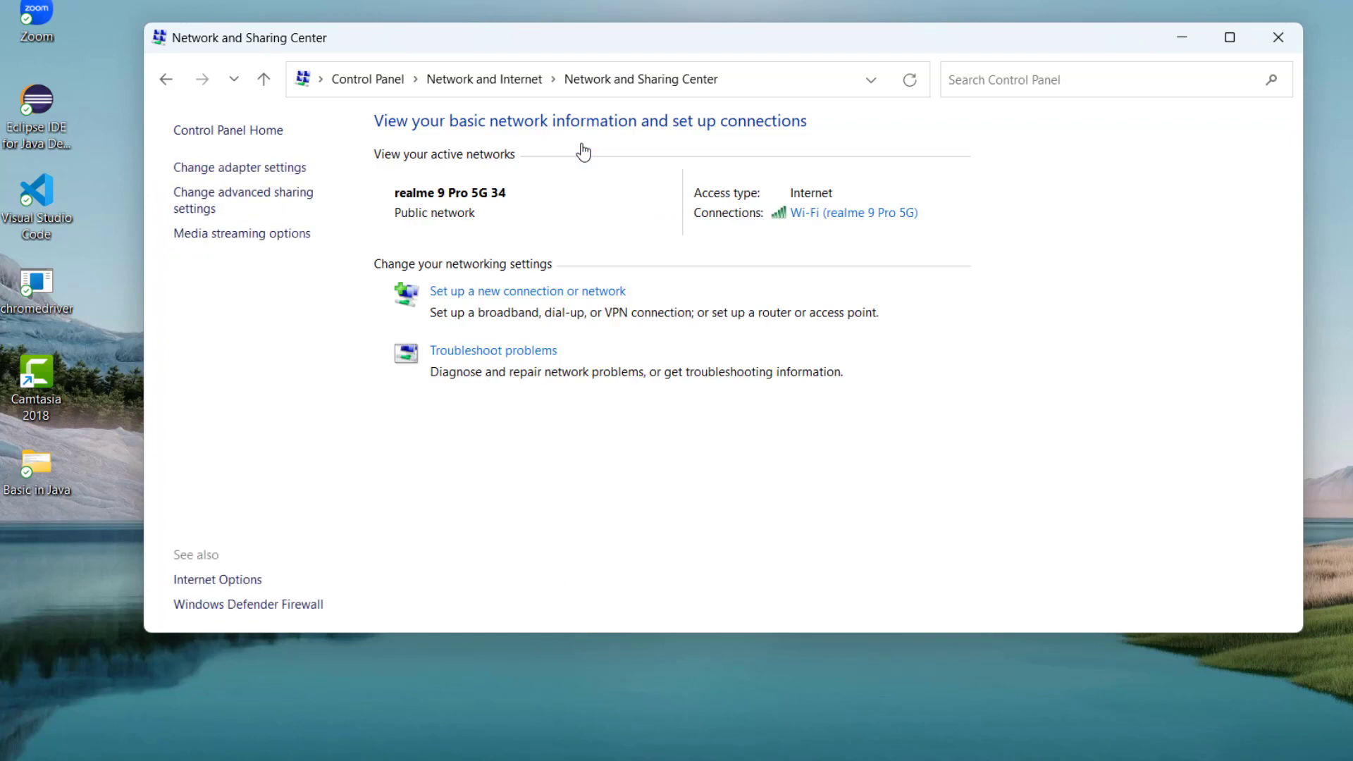
{"action": "left_click", "coordinate": [292, 170]}
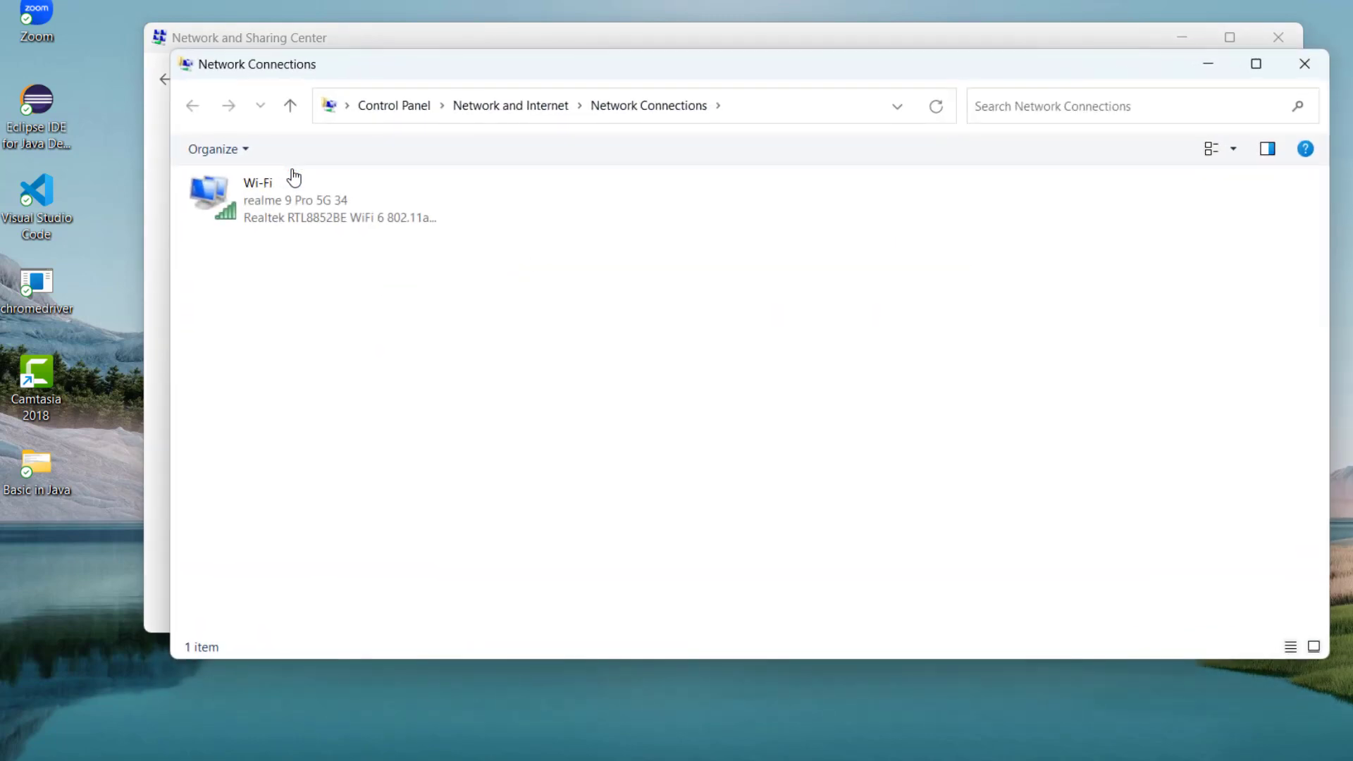
{"action": "left_click", "coordinate": [303, 210]}
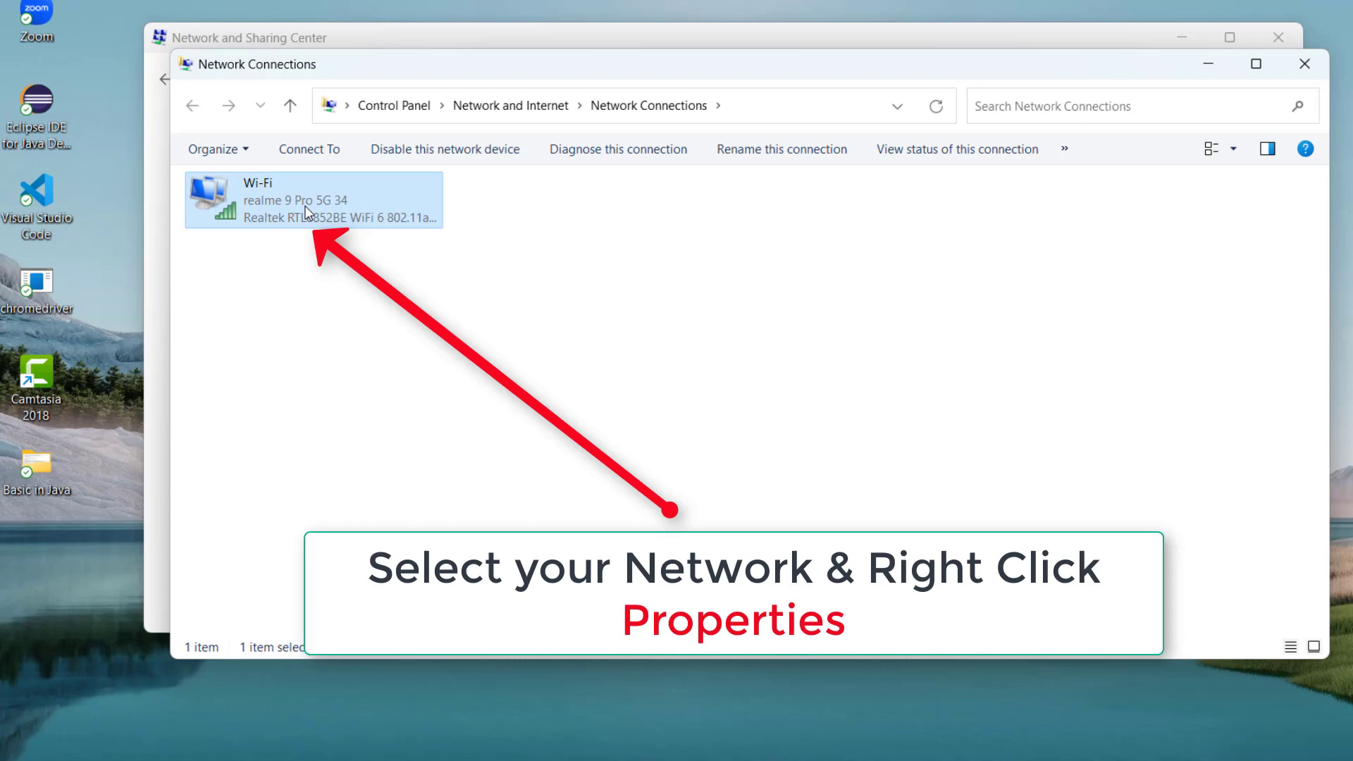
{"action": "right_click", "coordinate": [307, 212]}
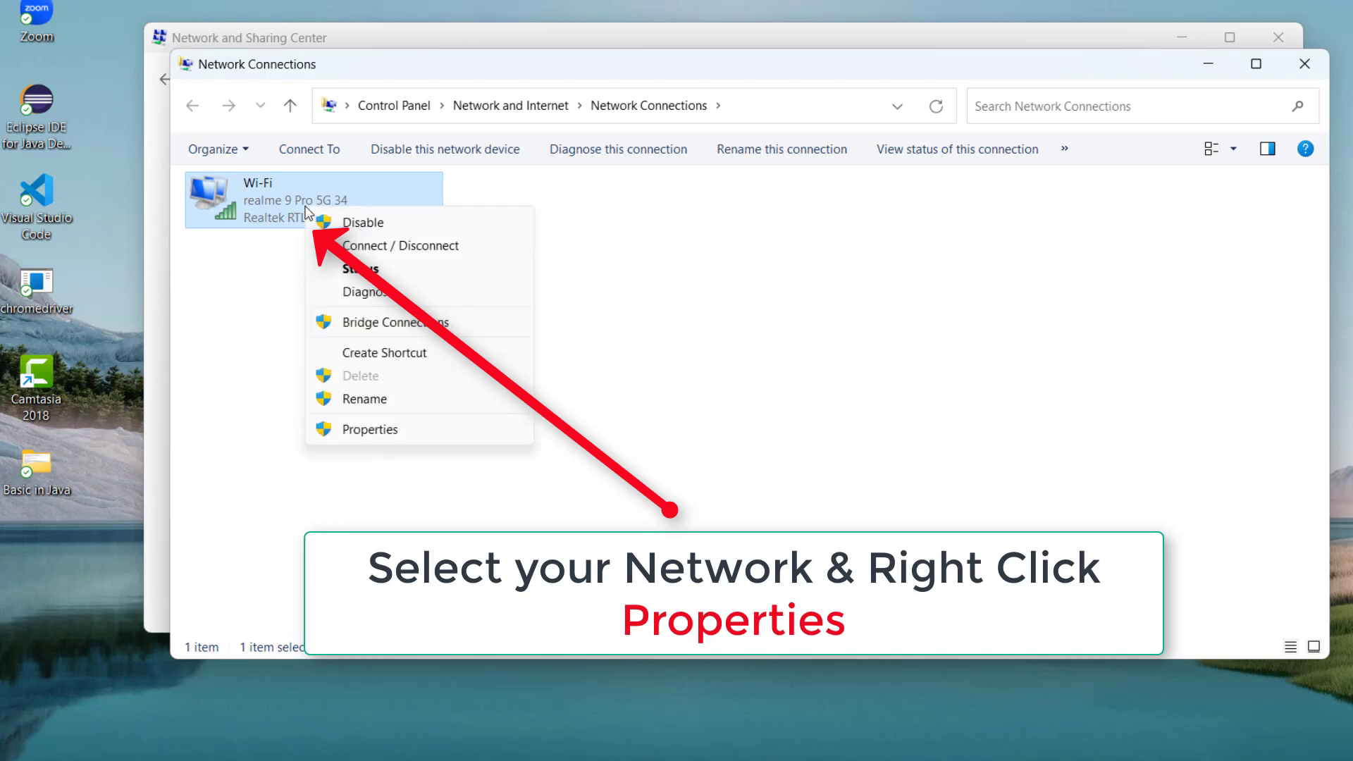
{"action": "left_click", "coordinate": [359, 431]}
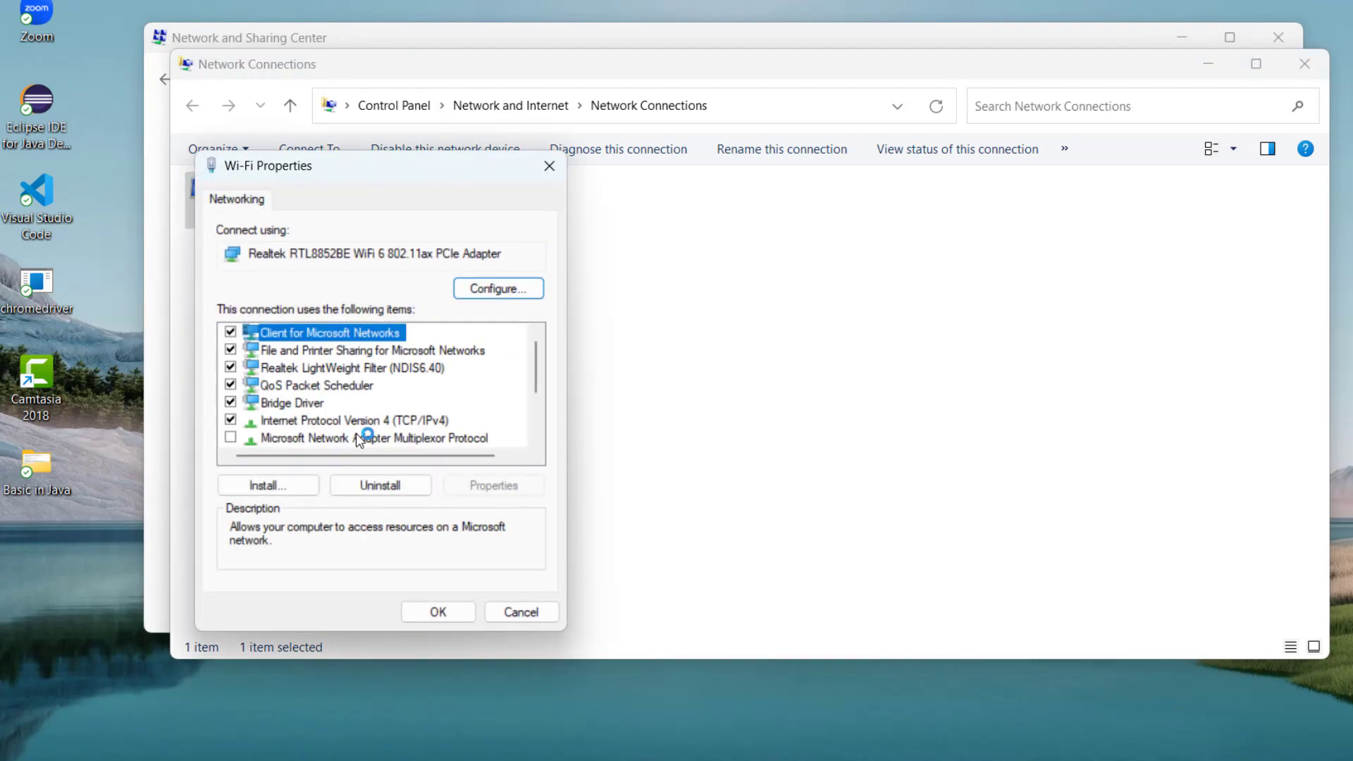
Open the properties of Internet Protocol Version 4 (TCP/IPv4) for the Wi-Fi connection
{"action": "key", "text": "Down"}
{"action": "key", "text": "Down"}
{"action": "key", "text": "Down"}
{"action": "key", "text": "Down"}
{"action": "key", "text": "Down"}
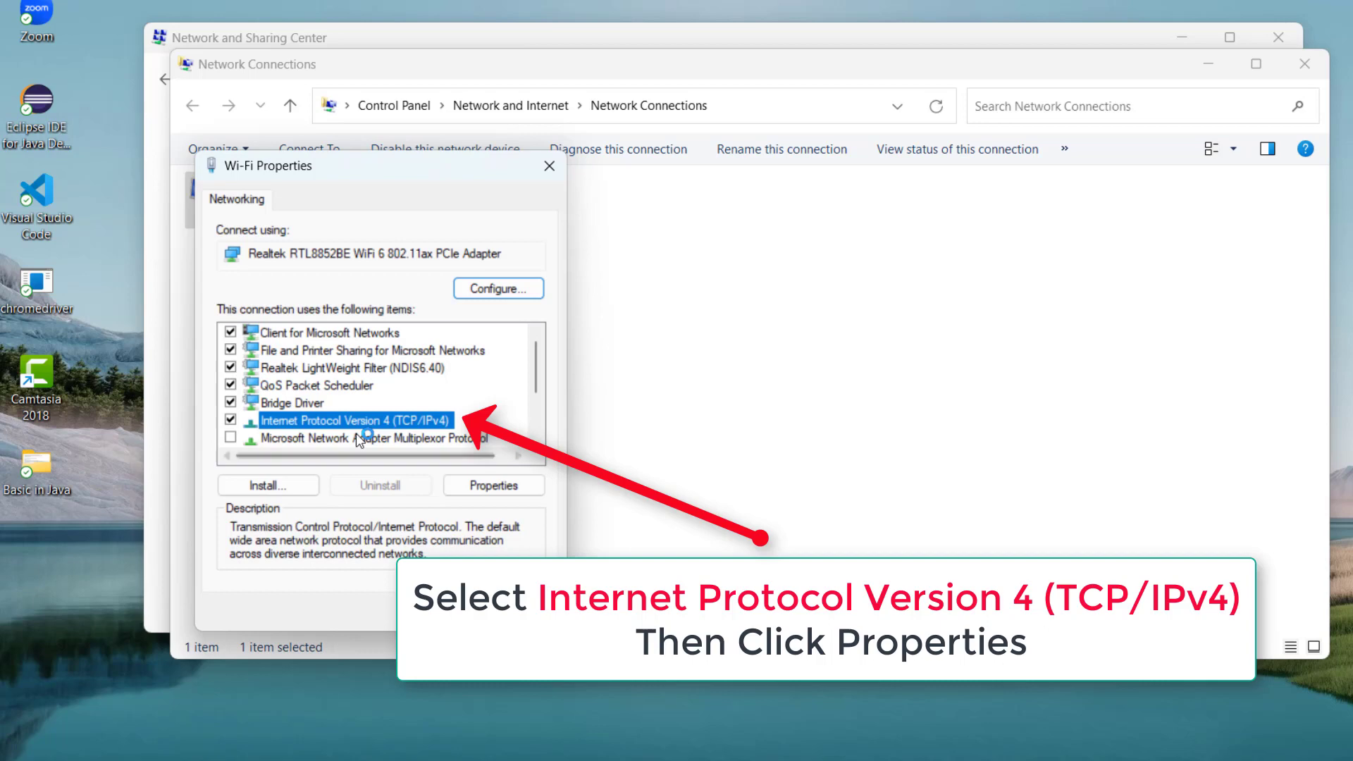
{"action": "key", "text": "alt+r"}
Set the preferred DNS server manually to 8.8.8.8 and the alternate to 8.8.4.4, save the settings, and close the network windows
{"action": "key", "text": "alt+e"}
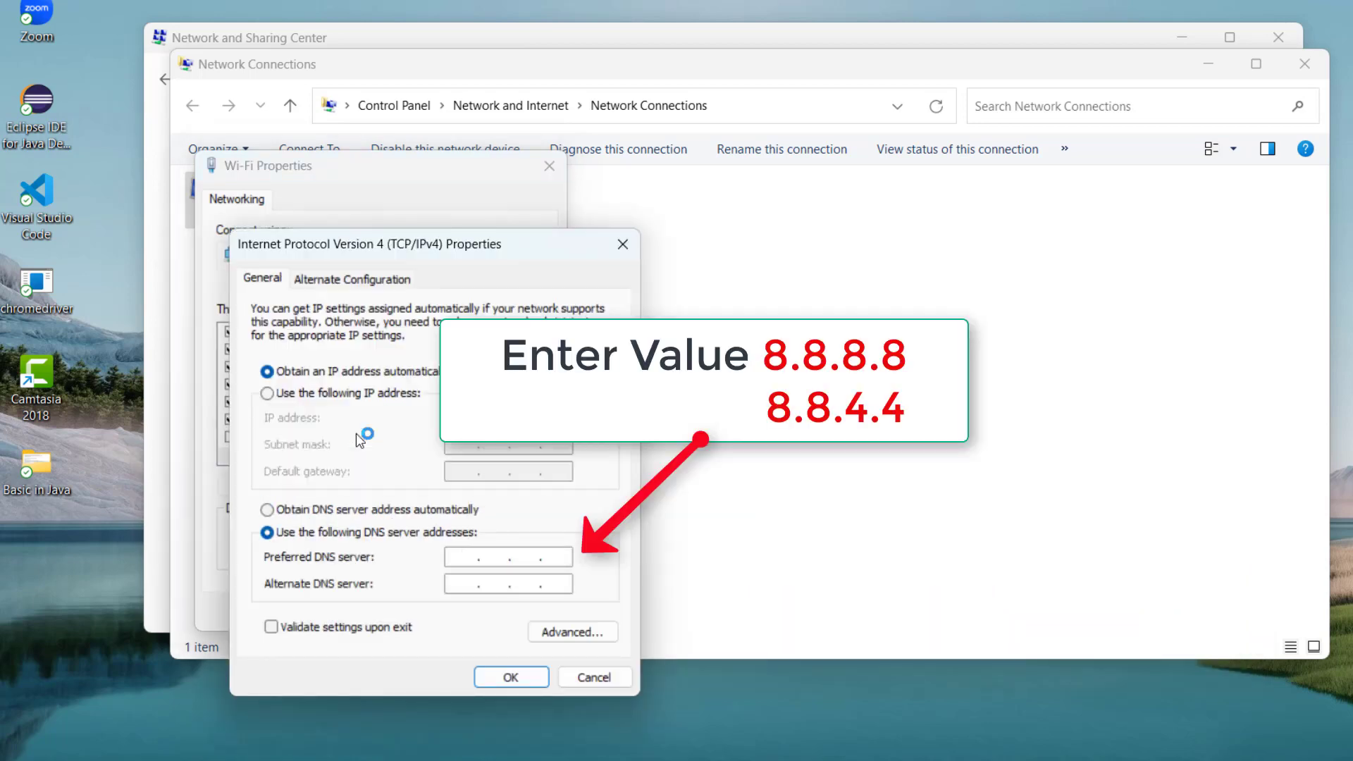
{"action": "type", "text": "8.8.8.8"}
{"action": "key", "text": "Tab"}
{"action": "type", "text": "8.8.4.4"}
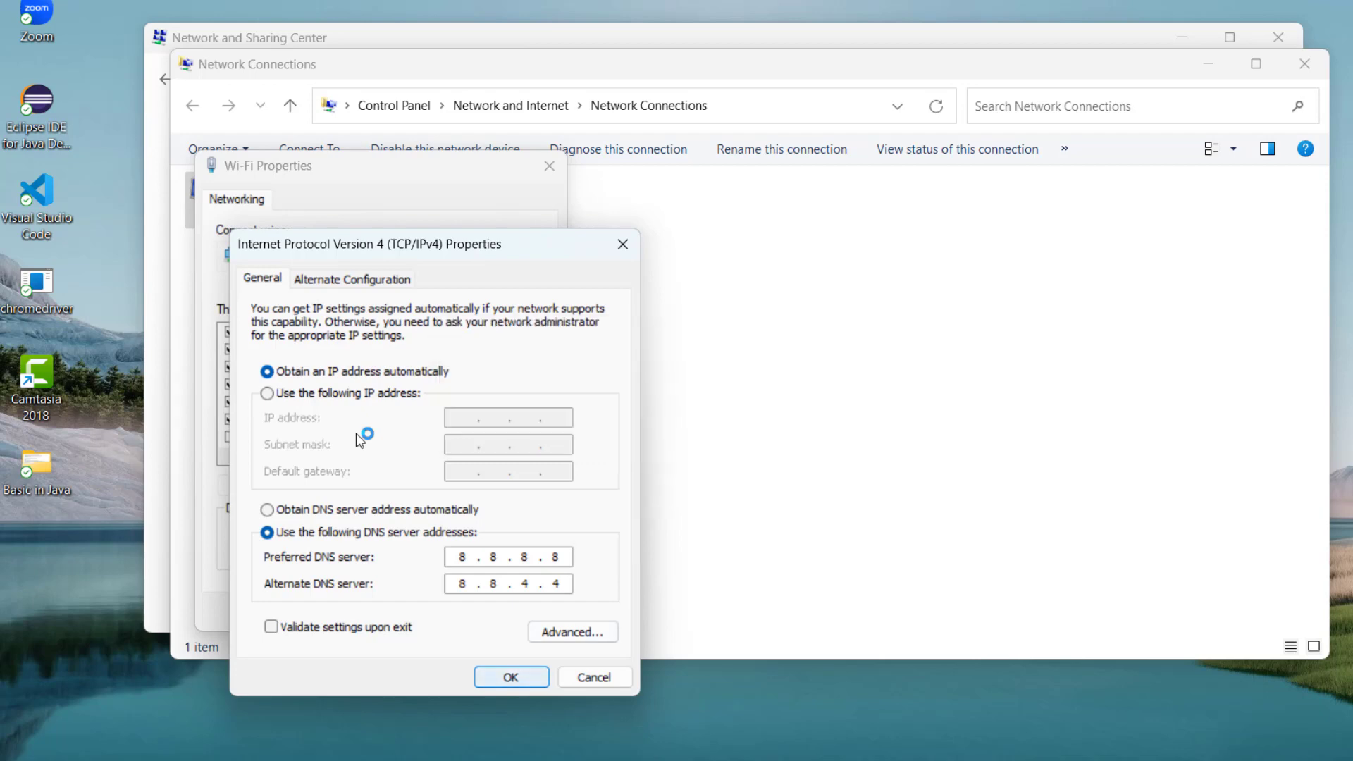
{"action": "key", "text": "Return"}
{"action": "key", "text": "Return"}
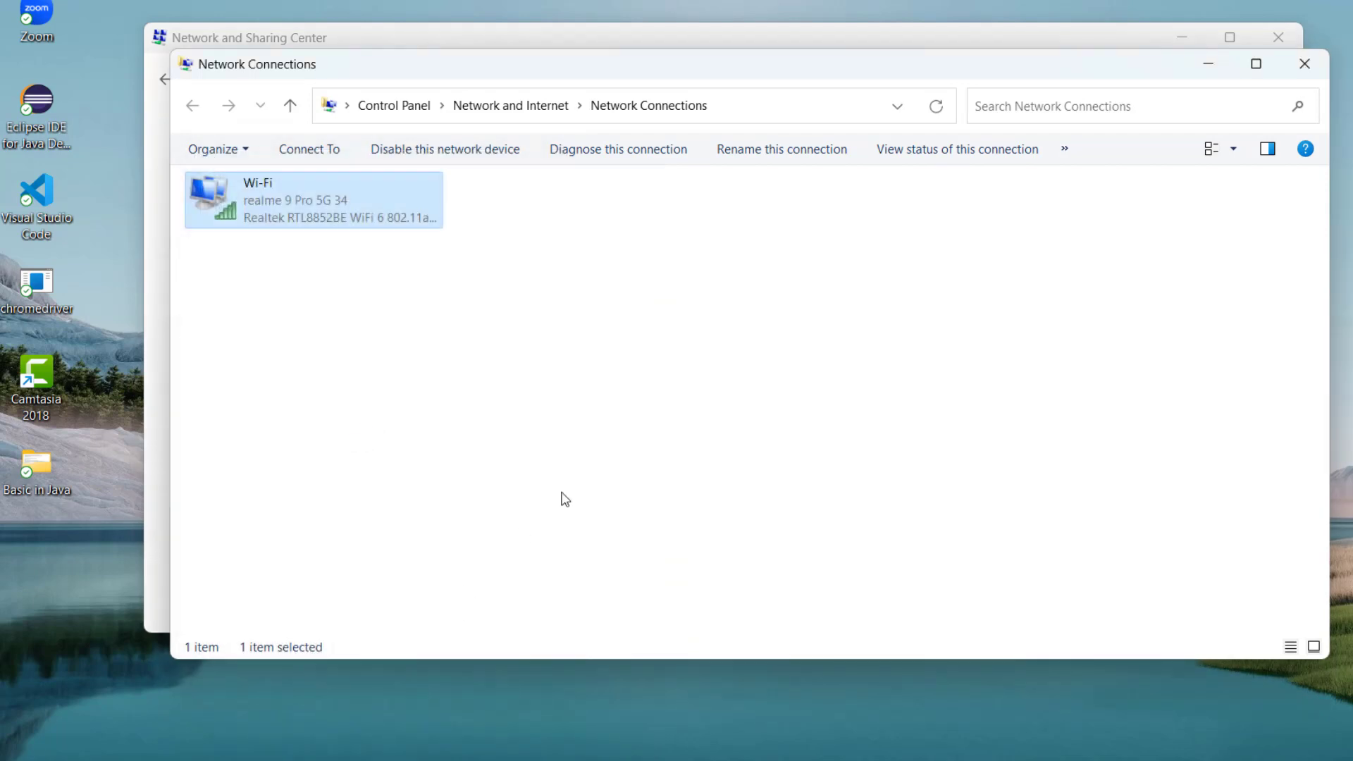
{"action": "left_click", "coordinate": [1305, 63]}
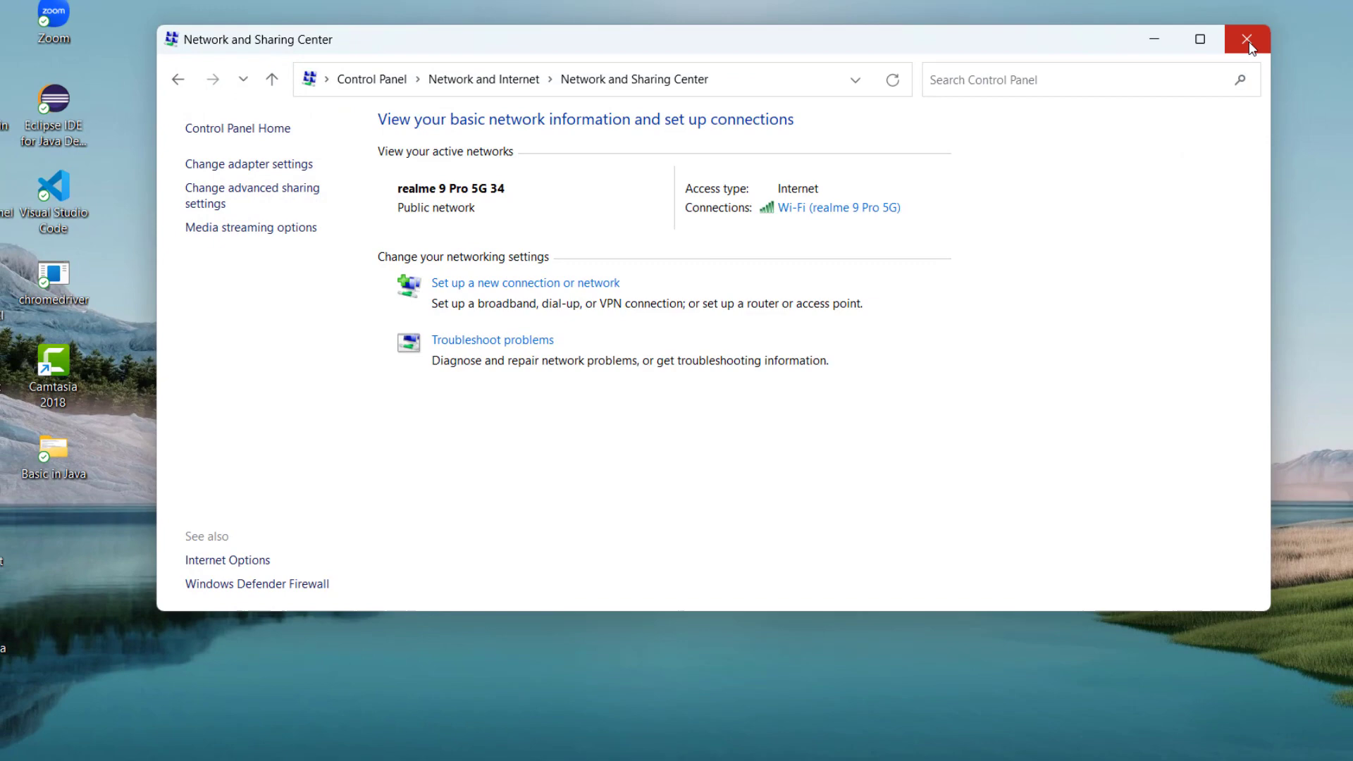
{"action": "left_click", "coordinate": [1248, 44]}
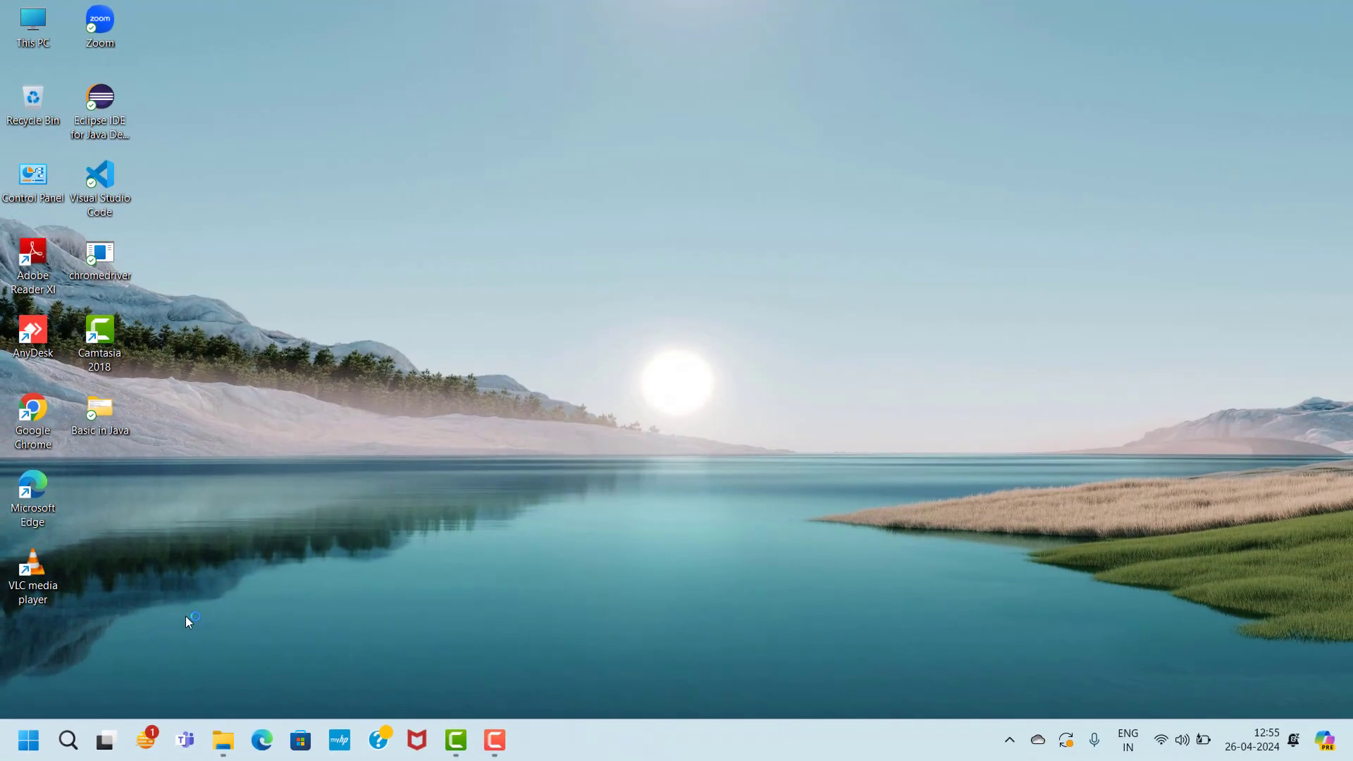
Bring up the Windows power options for restarting the computer
{"action": "left_click", "coordinate": [30, 741]}
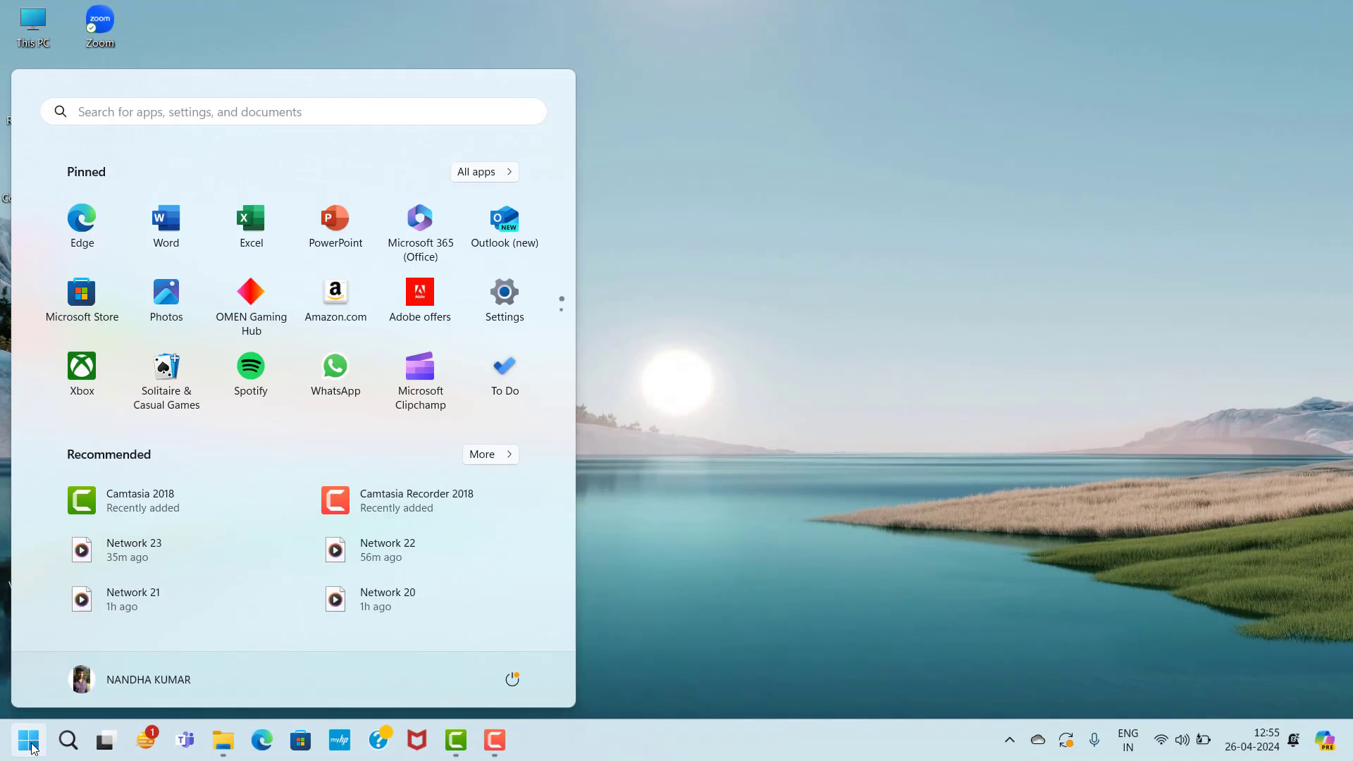
{"action": "left_click", "coordinate": [517, 685]}
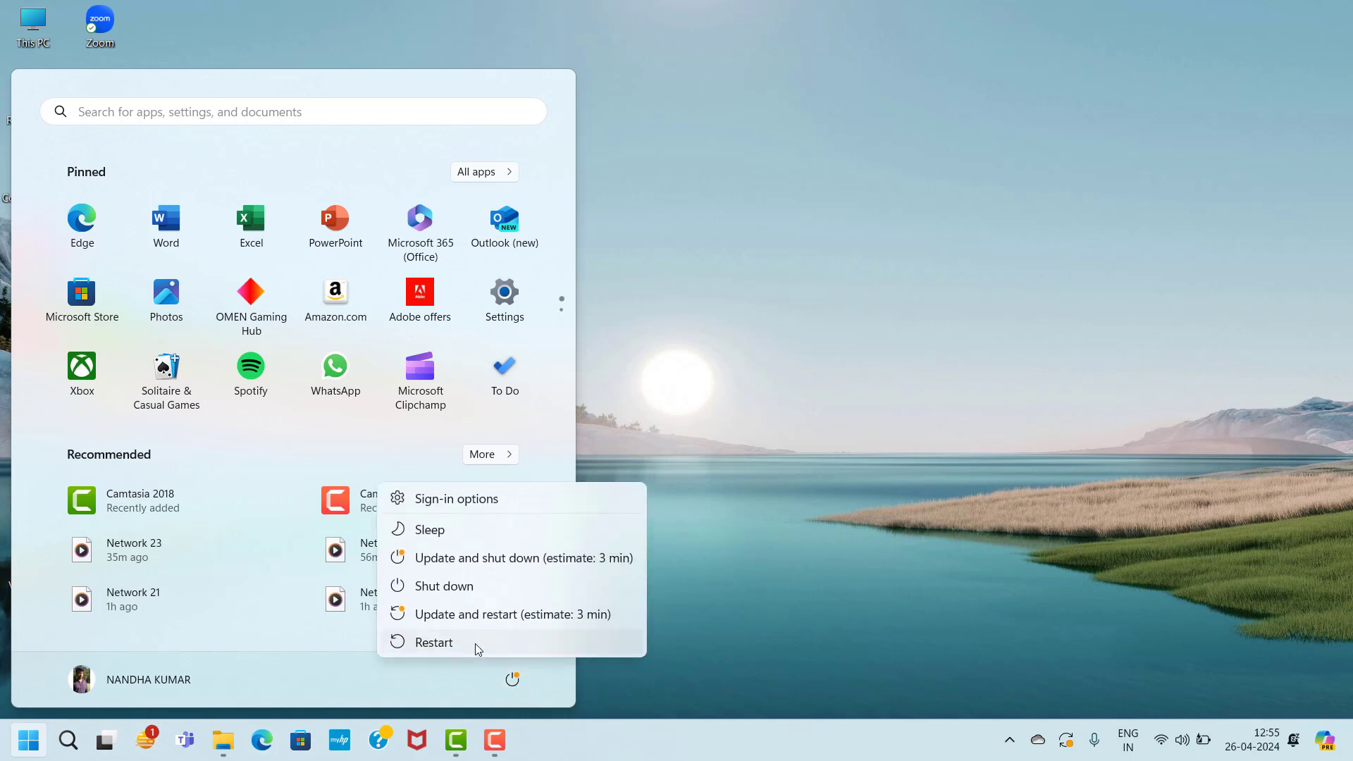